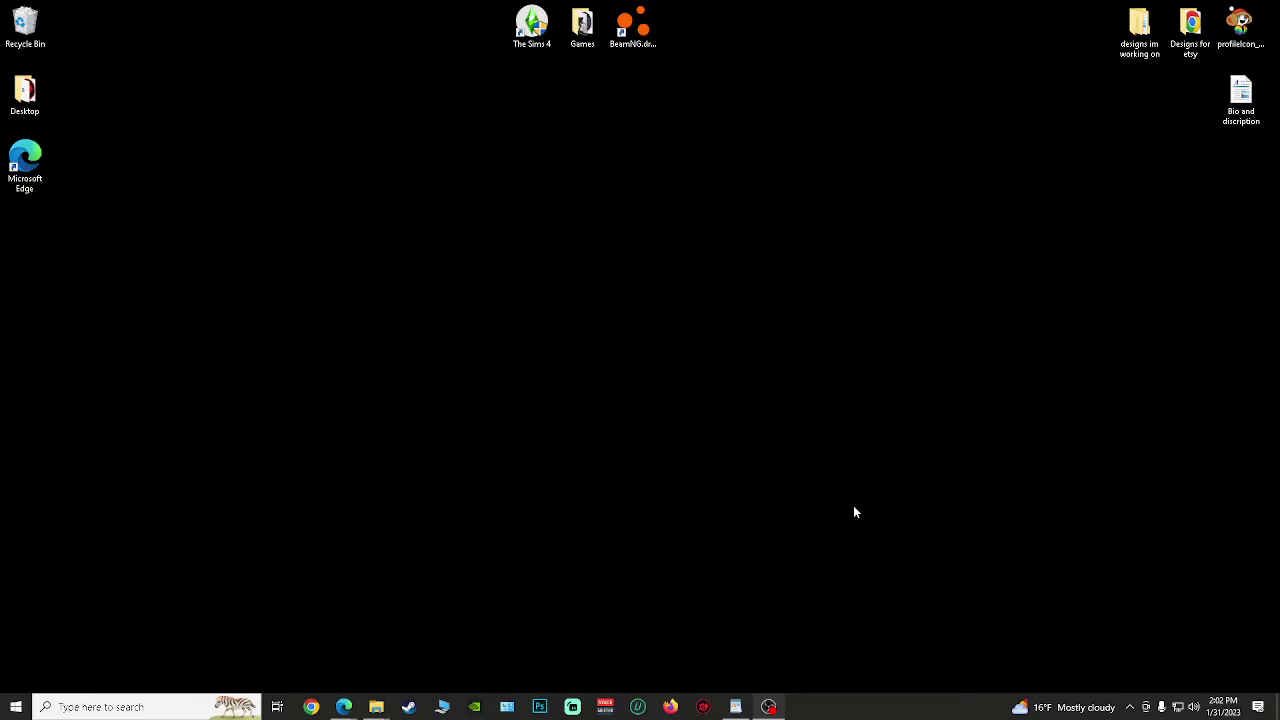
# Bring up the Edge window and move through the Instagram and Etsy Listings tabs
pyautogui.moveTo(344, 705)
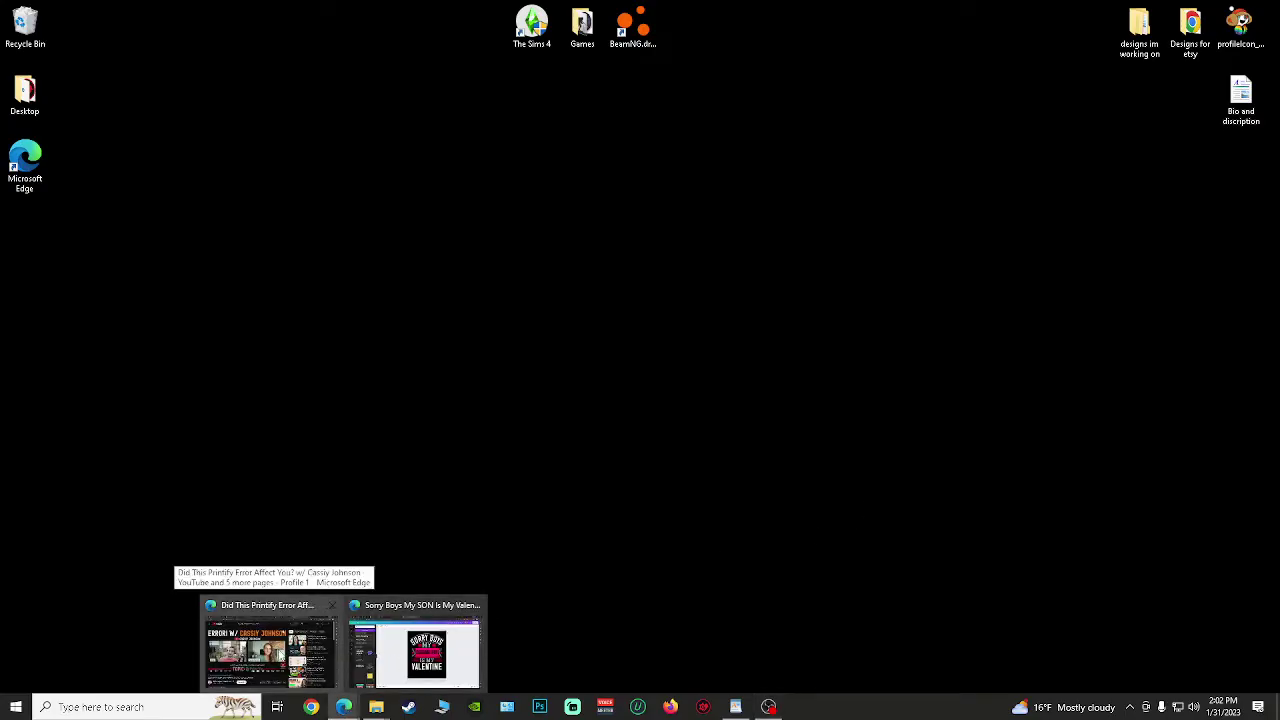
pyautogui.click(268, 648)
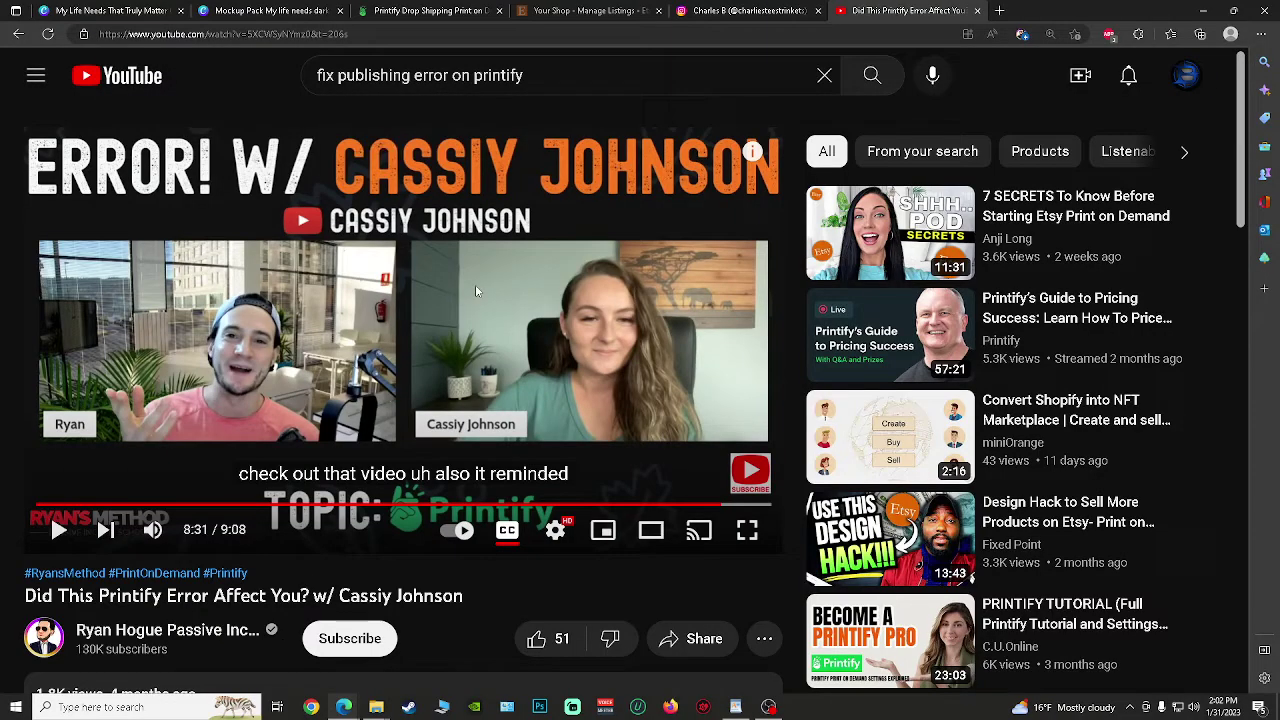
pyautogui.click(760, 10)
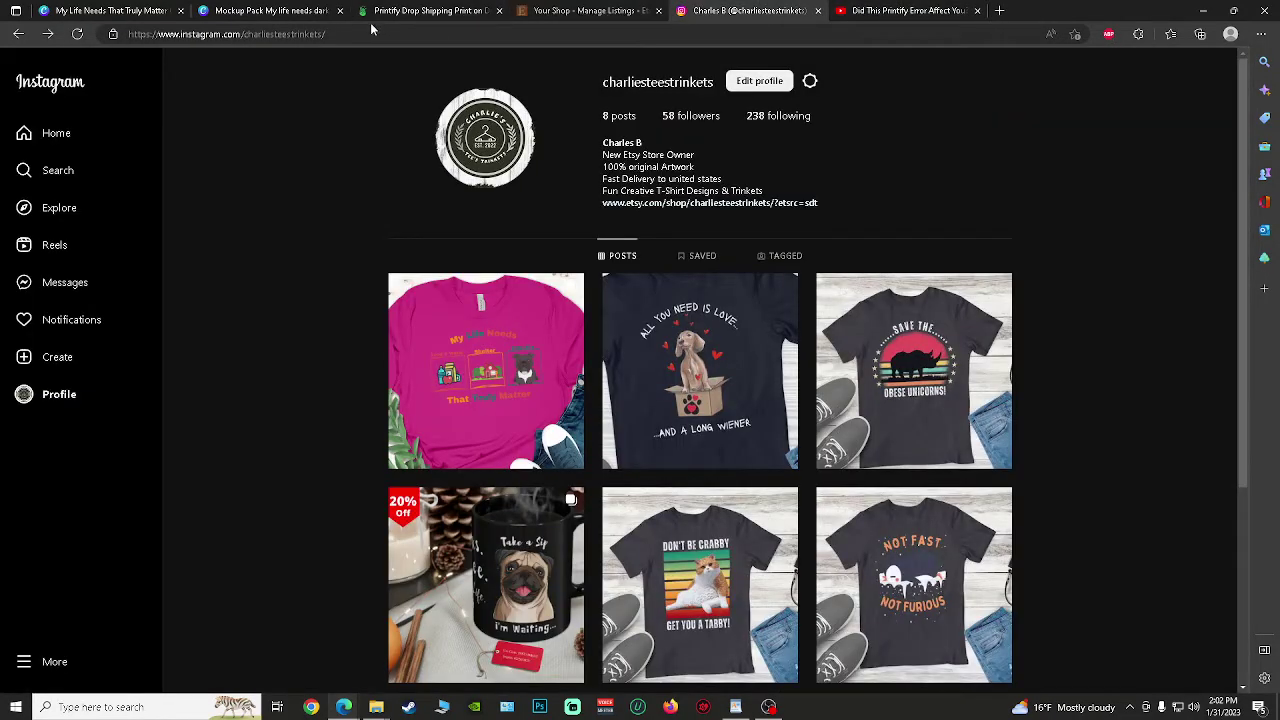
pyautogui.click(585, 11)
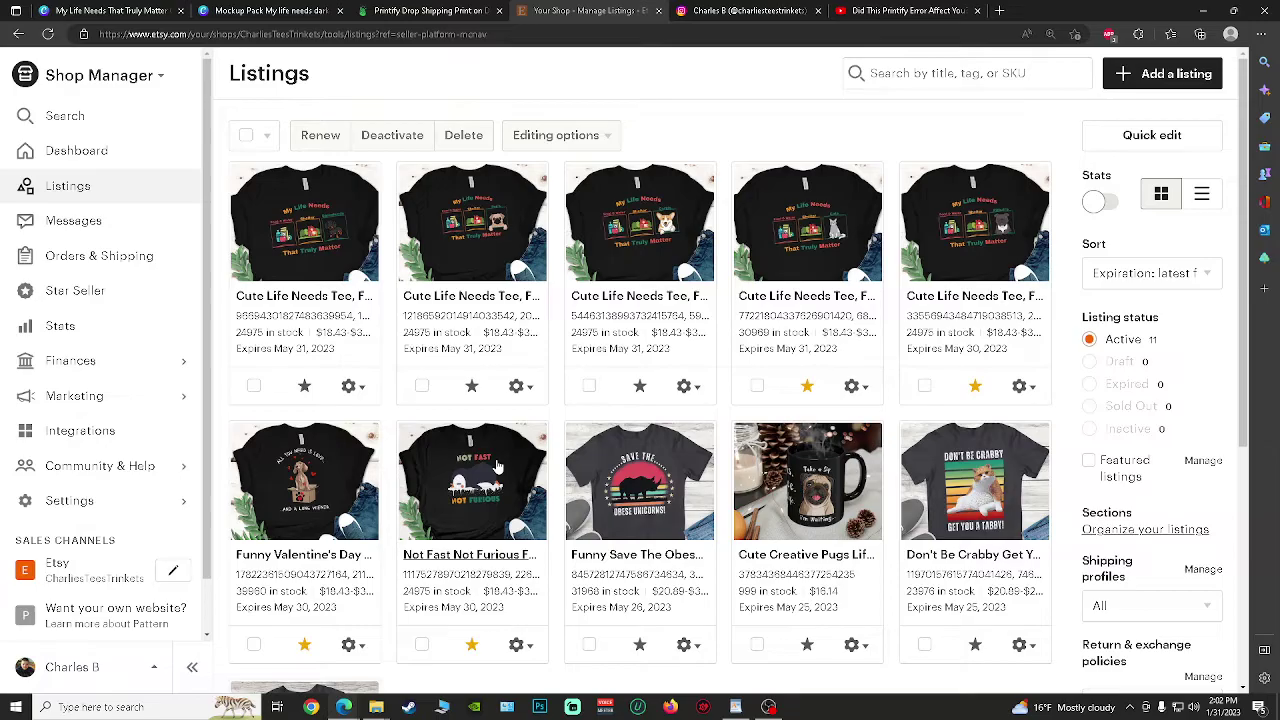
# Switch to the Printify tab and review the product page showing the publishing error
pyautogui.click(435, 11)
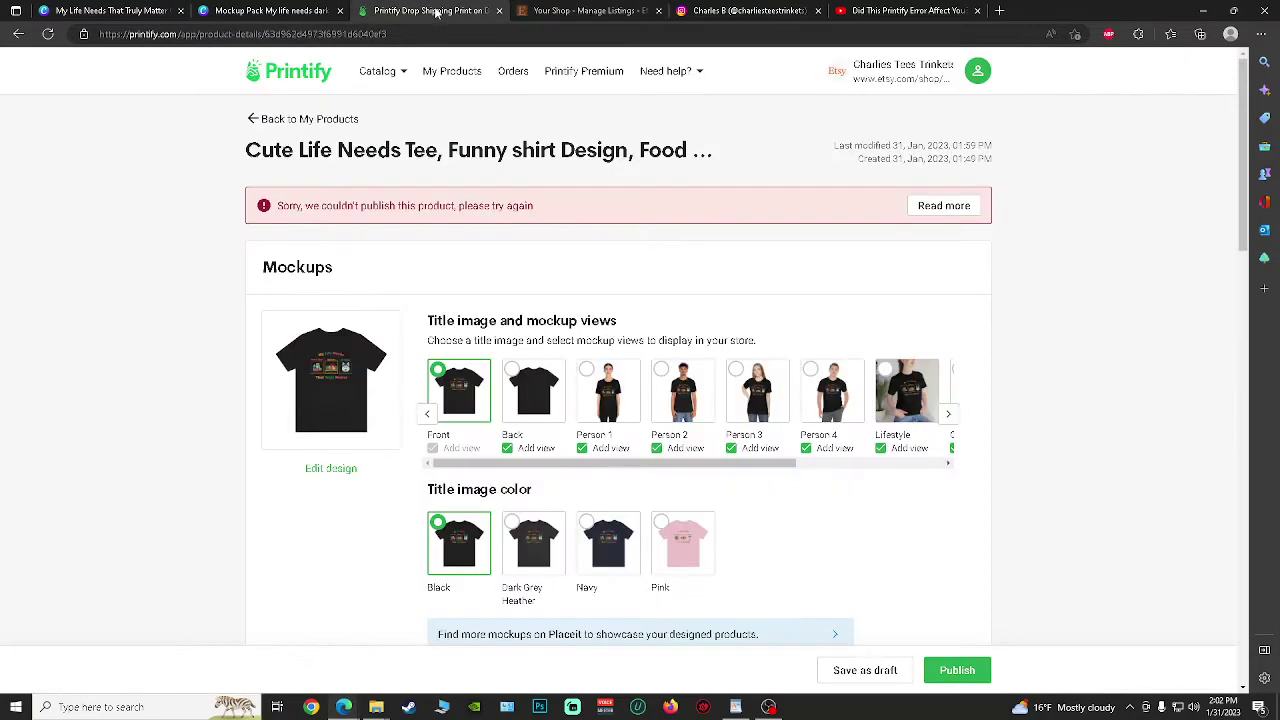
pyautogui.scroll(-4, 380, 330)
pyautogui.scroll(4, 375, 335)
pyautogui.scroll(-4, 395, 305)
pyautogui.scroll(4, 390, 300)
# Go back to My Products and open the Huskies tee's store and sync settings
pyautogui.click(304, 119)
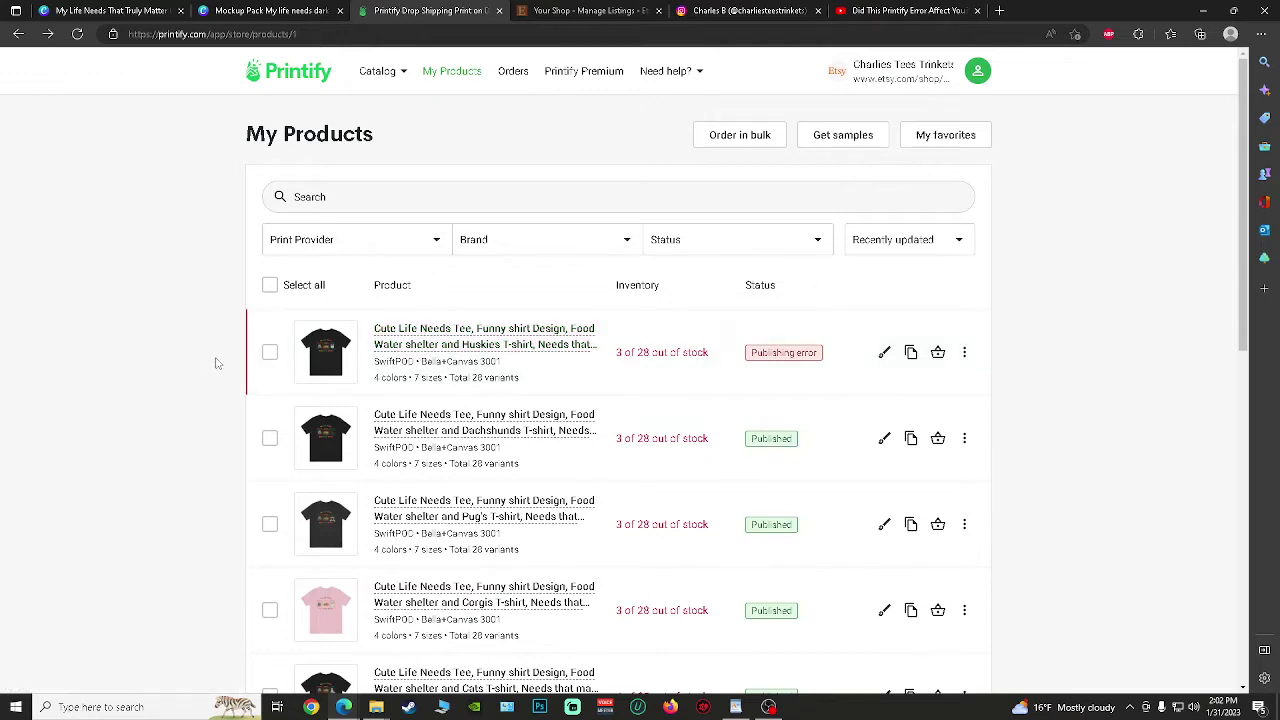
pyautogui.click(964, 352)
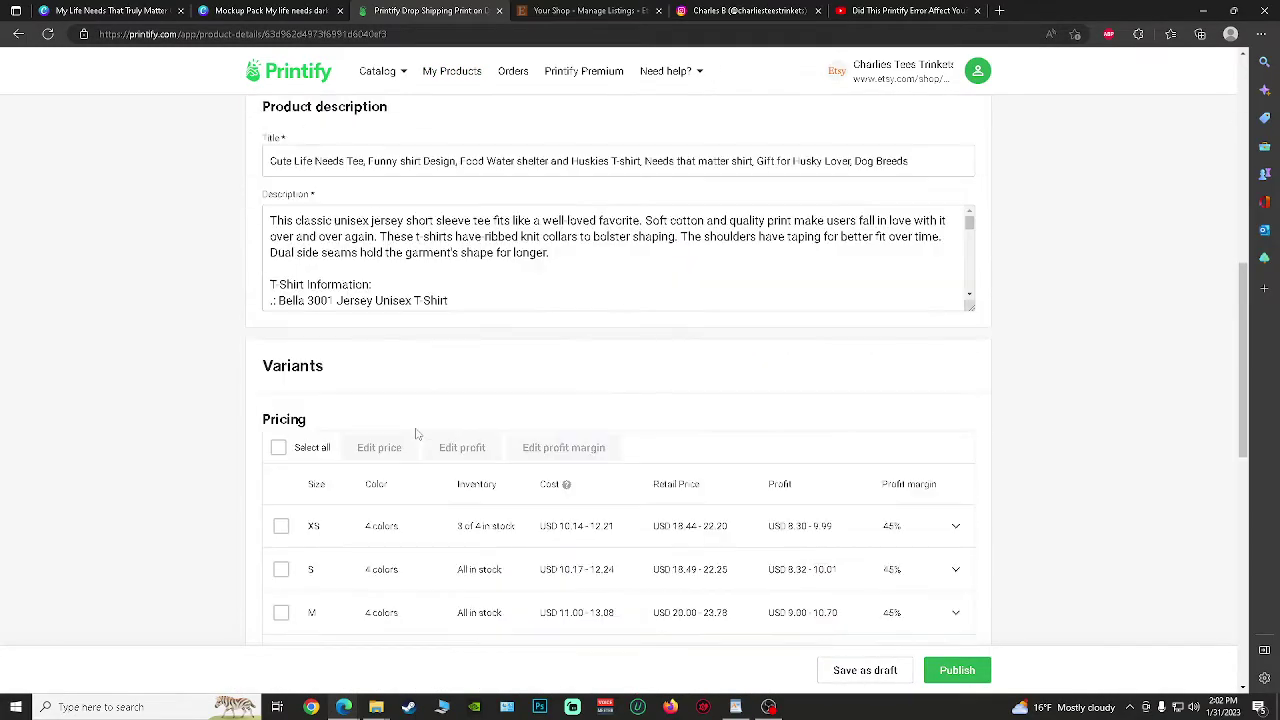
pyautogui.scroll(-4, 385, 460)
pyautogui.scroll(2, 388, 449)
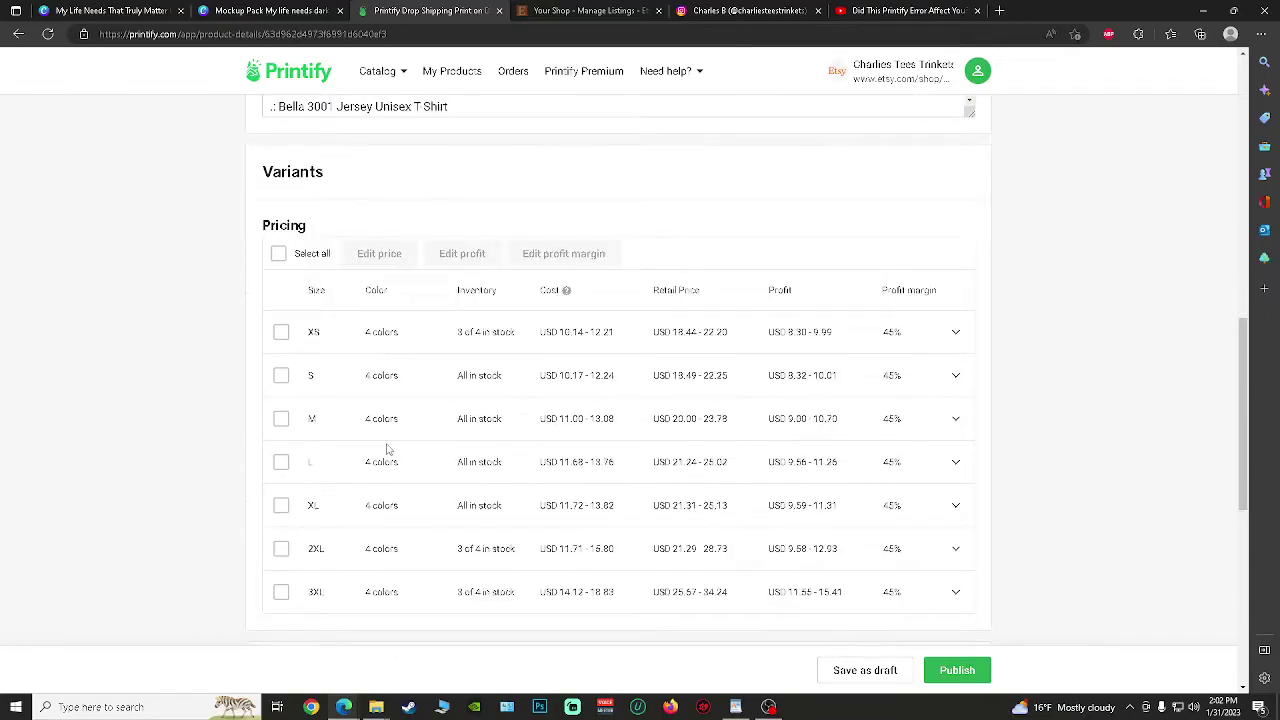
pyautogui.scroll(-6, 388, 449)
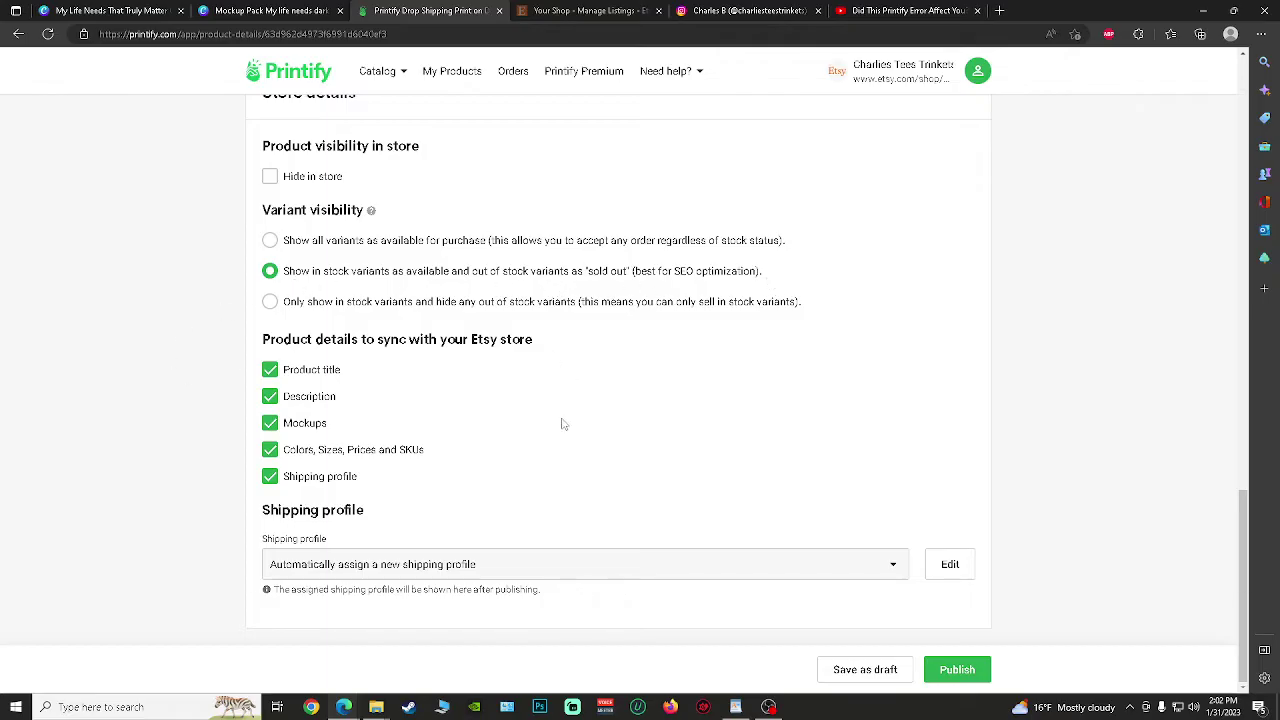
# Assign the Bella 3001 Unisex Jersey Tee shipping profile with Etsy syncing turned off
pyautogui.click(284, 478)
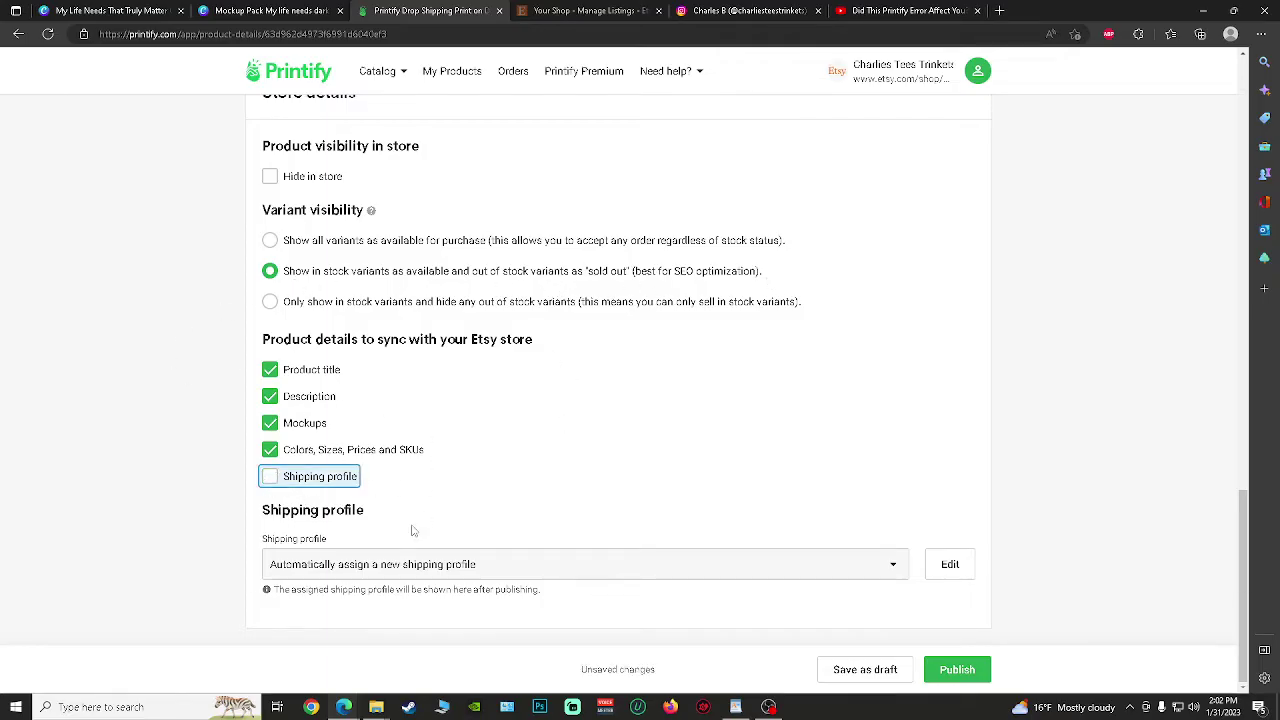
pyautogui.click(958, 566)
pyautogui.click(962, 569)
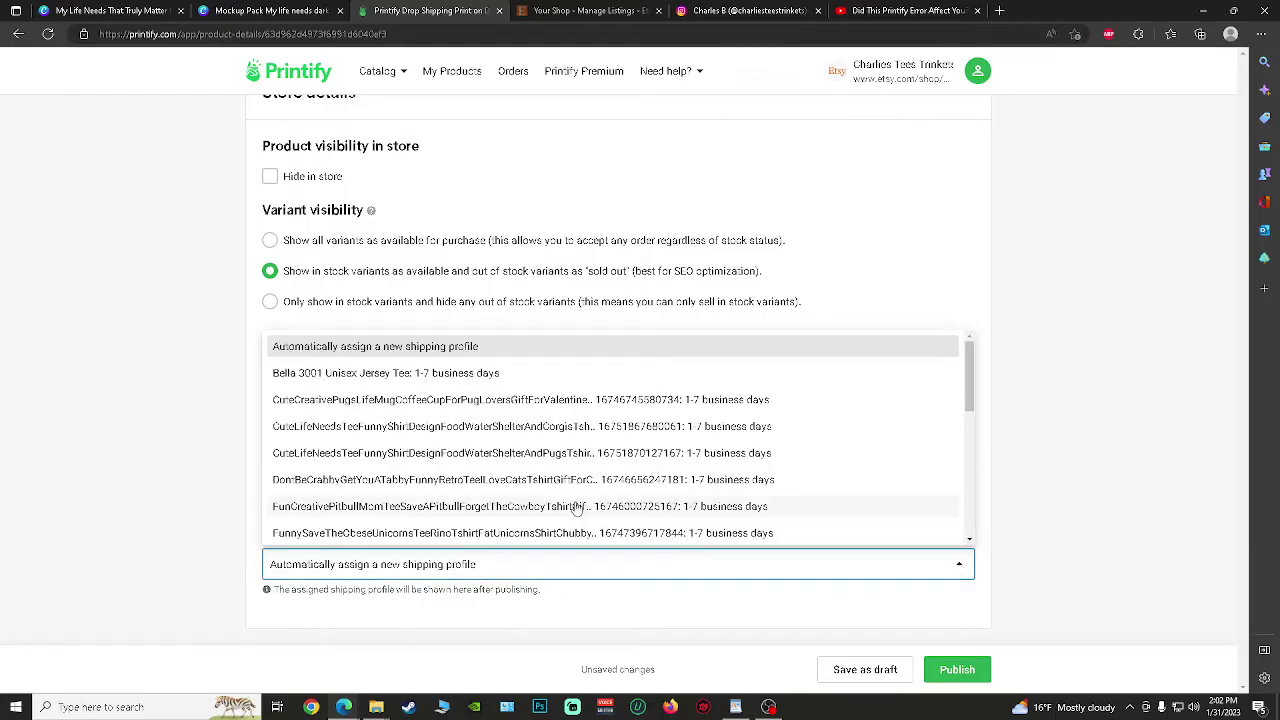
pyautogui.click(340, 376)
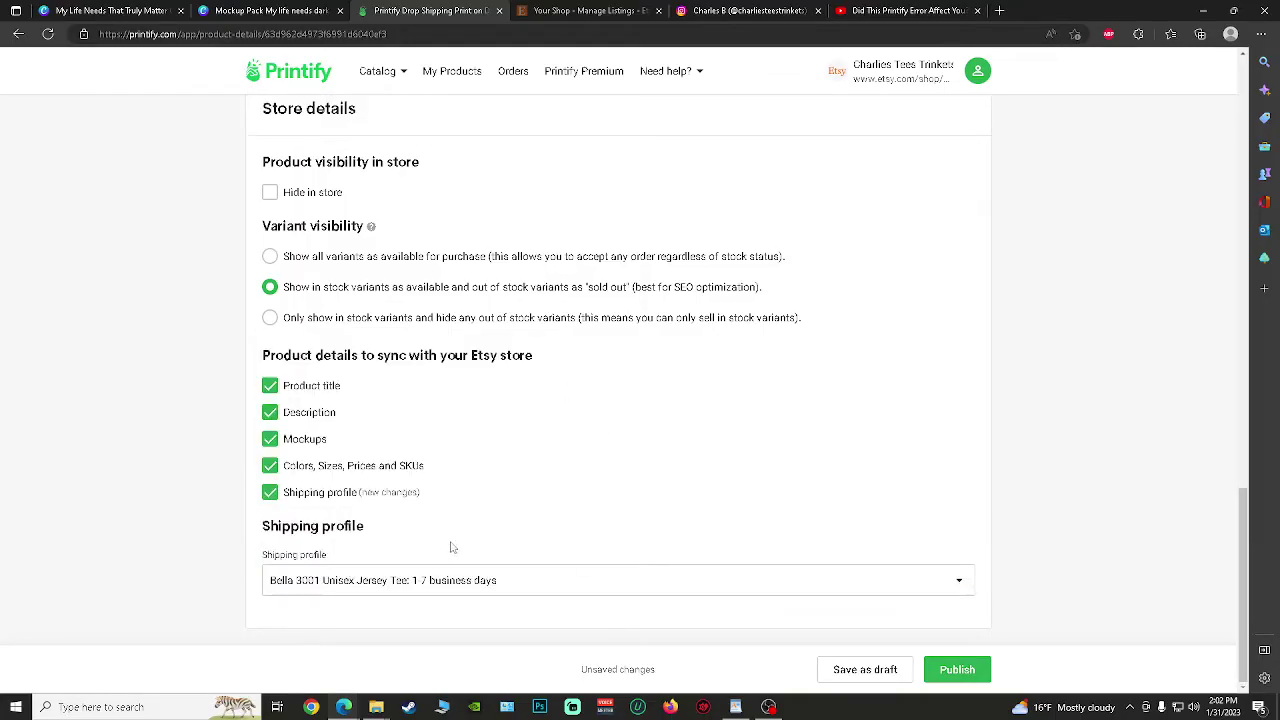
pyautogui.click(270, 492)
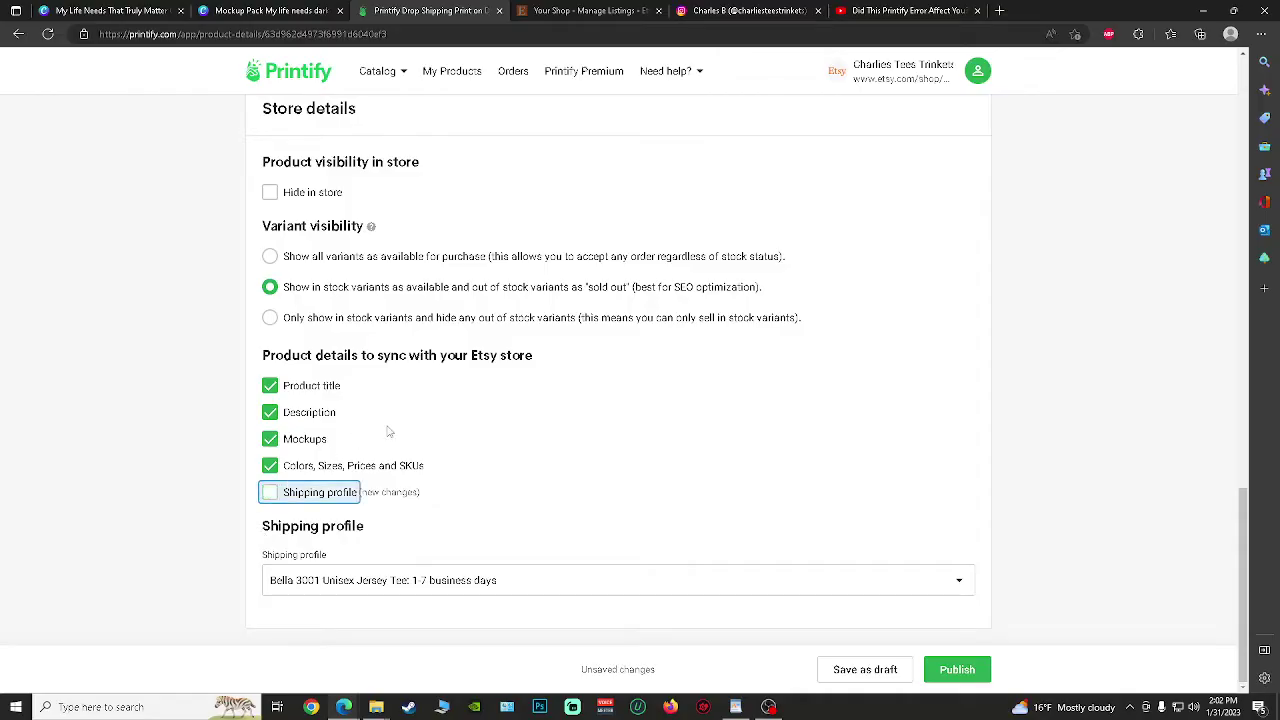
# Turn on Hide in store, then publish and confirm the changes
pyautogui.click(270, 192)
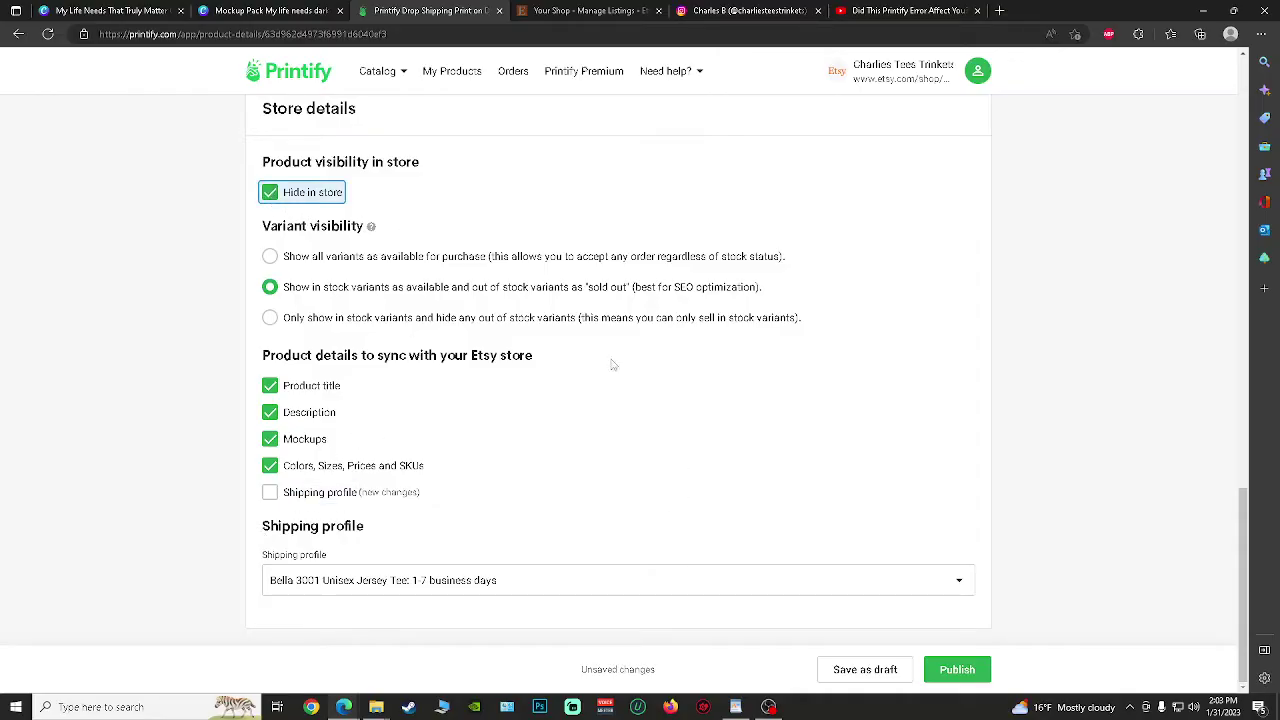
pyautogui.click(973, 683)
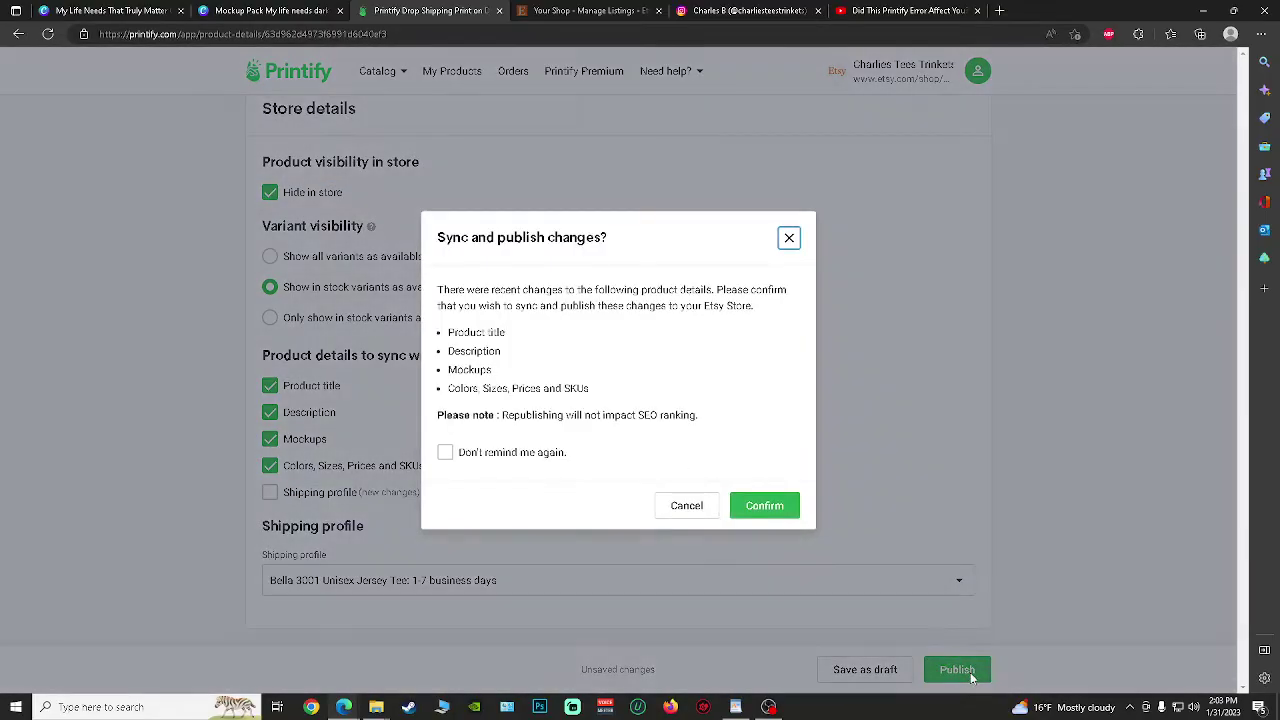
pyautogui.click(779, 510)
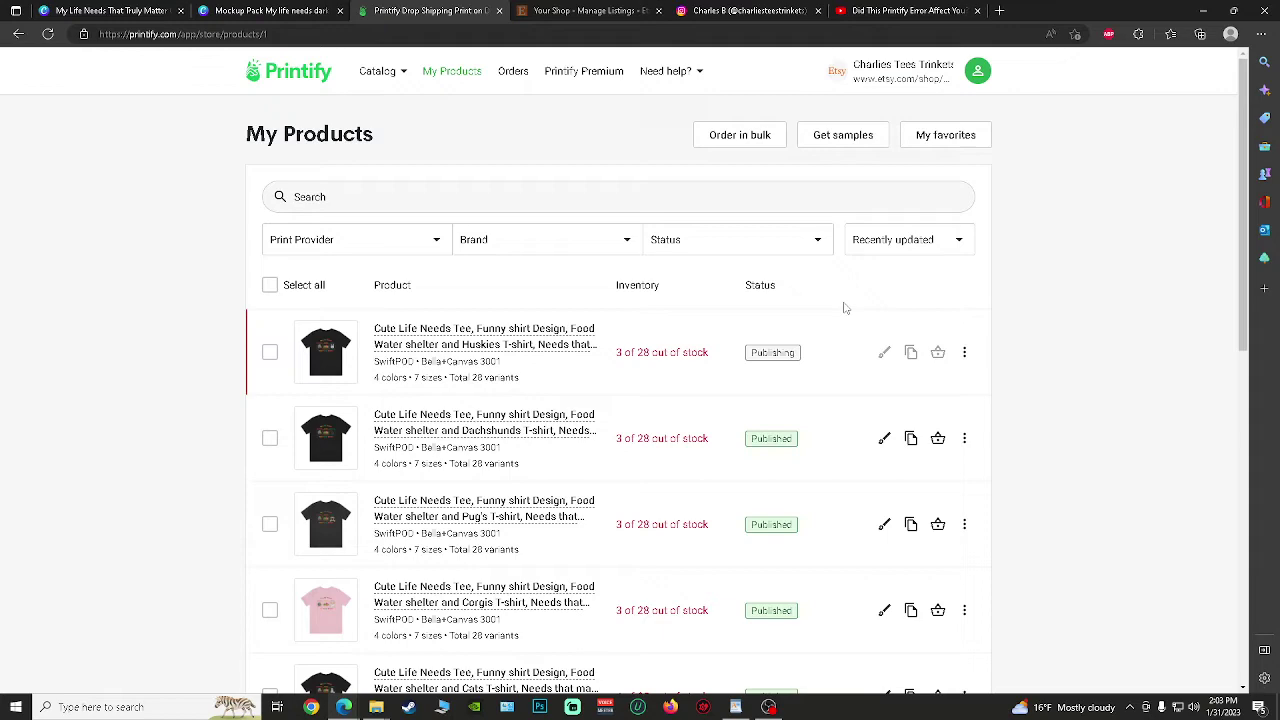
# Reload My Products twice until the Huskies tee shows Publishing
pyautogui.click(46, 36)
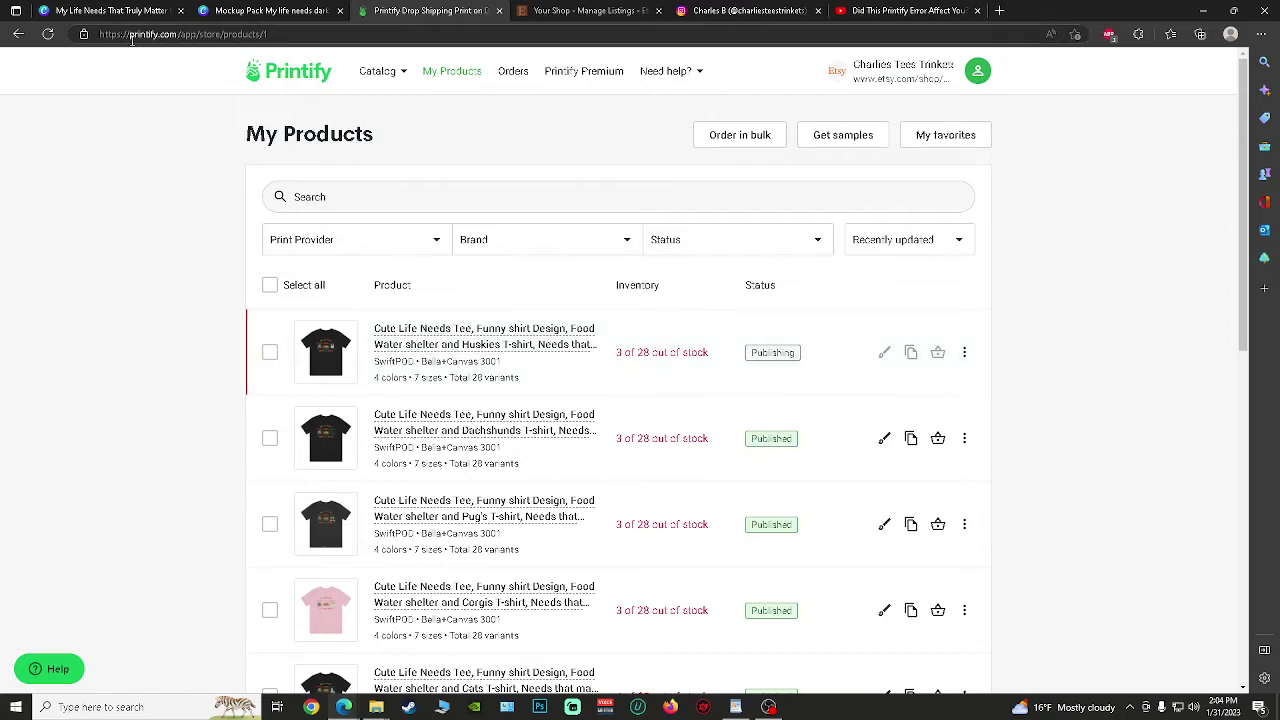
pyautogui.press('F5')
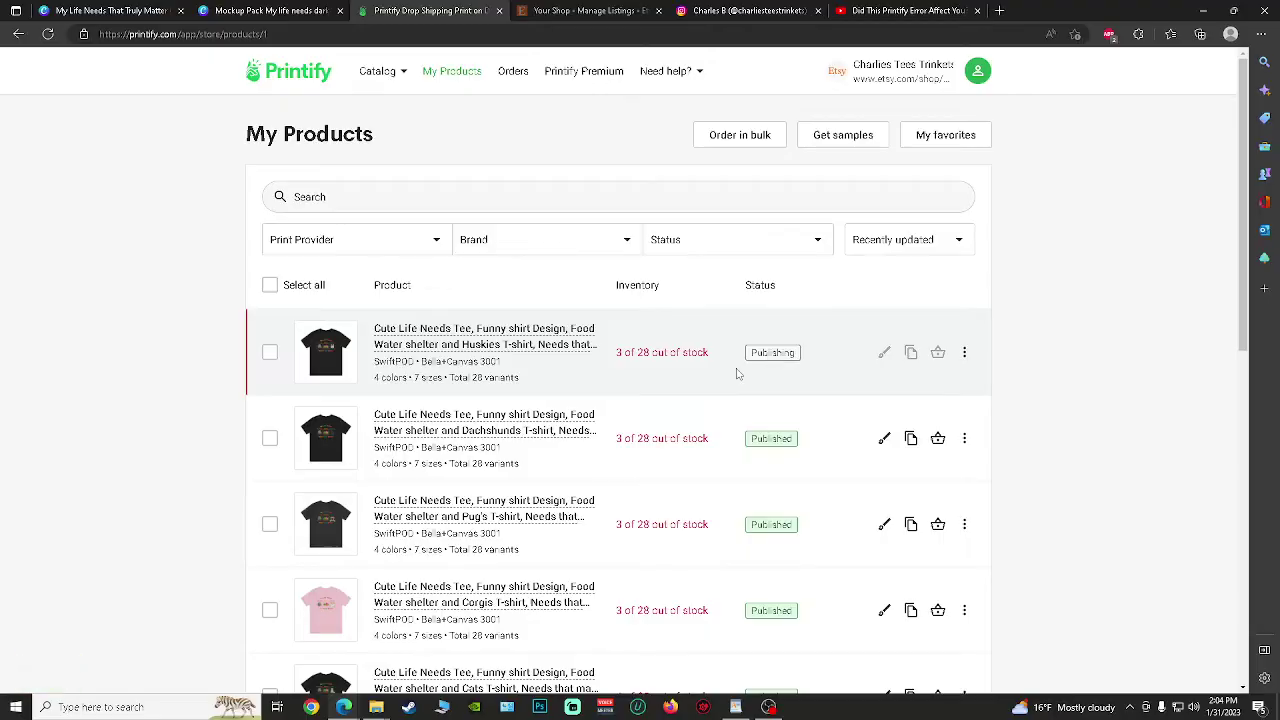
# Refresh Etsy Listings and compare it with the product's status in Printify
pyautogui.click(598, 12)
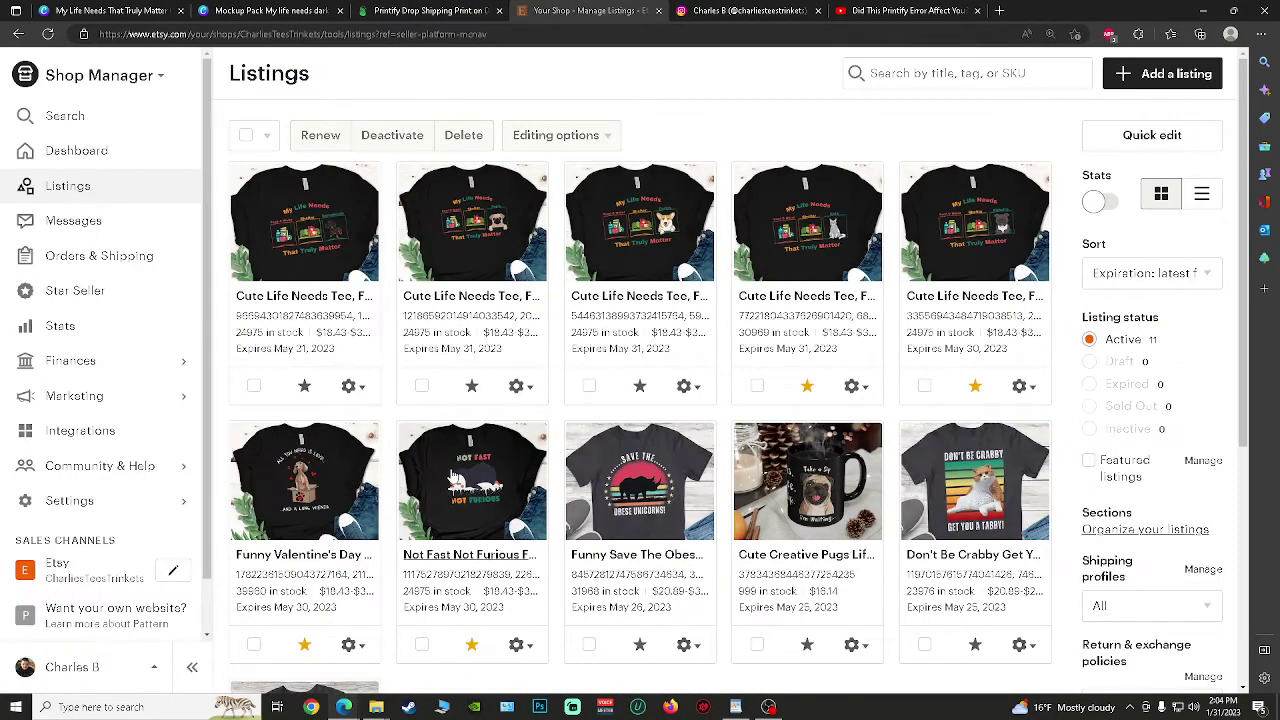
pyautogui.press('F5')
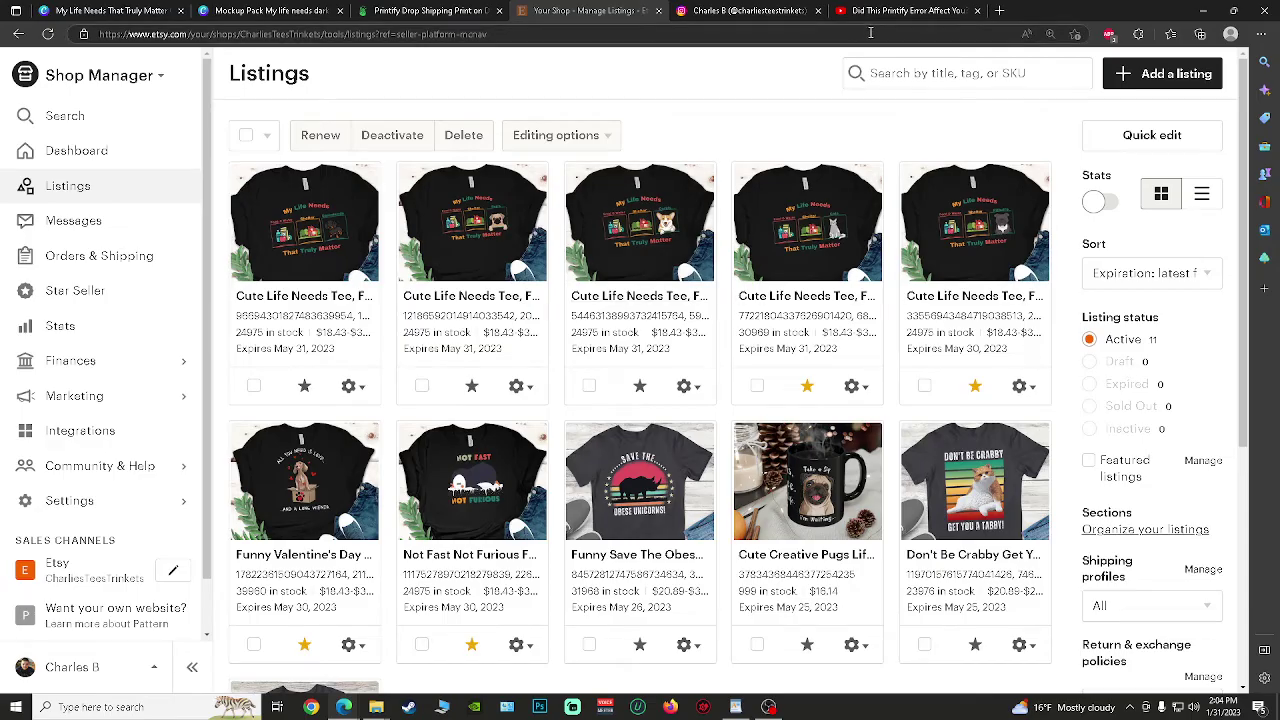
pyautogui.click(769, 12)
pyautogui.click(568, 11)
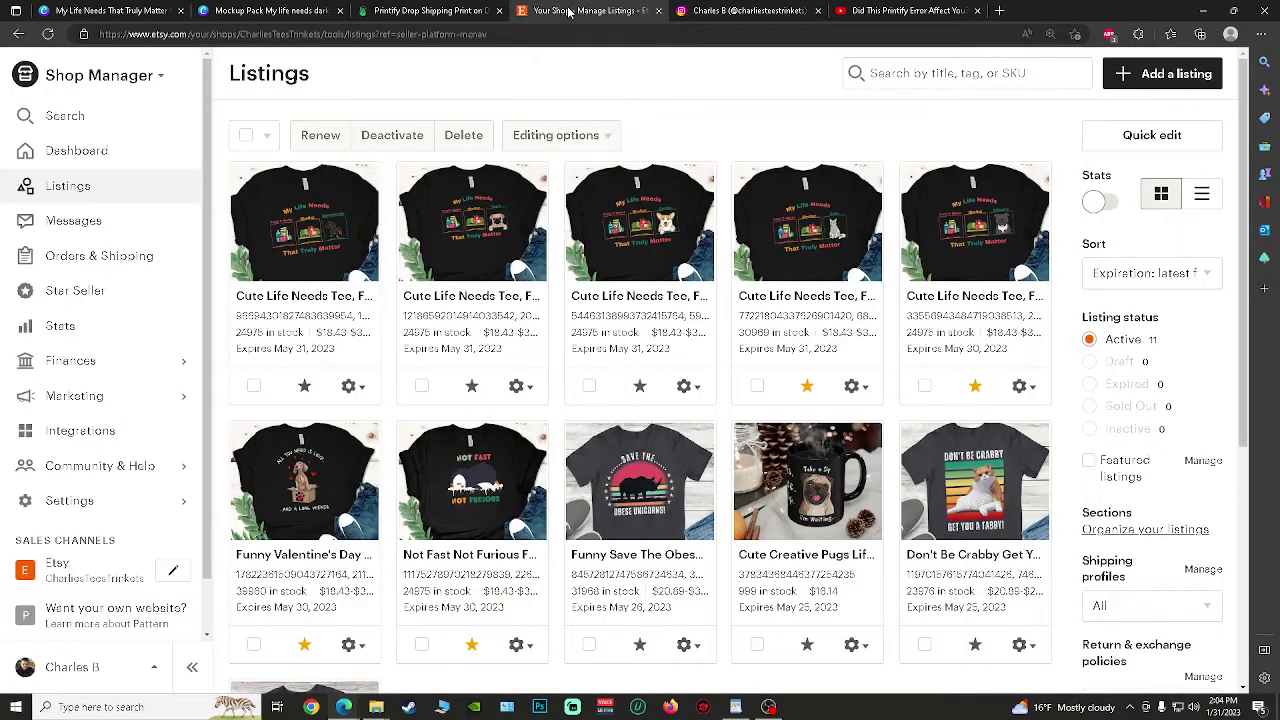
pyautogui.click(436, 11)
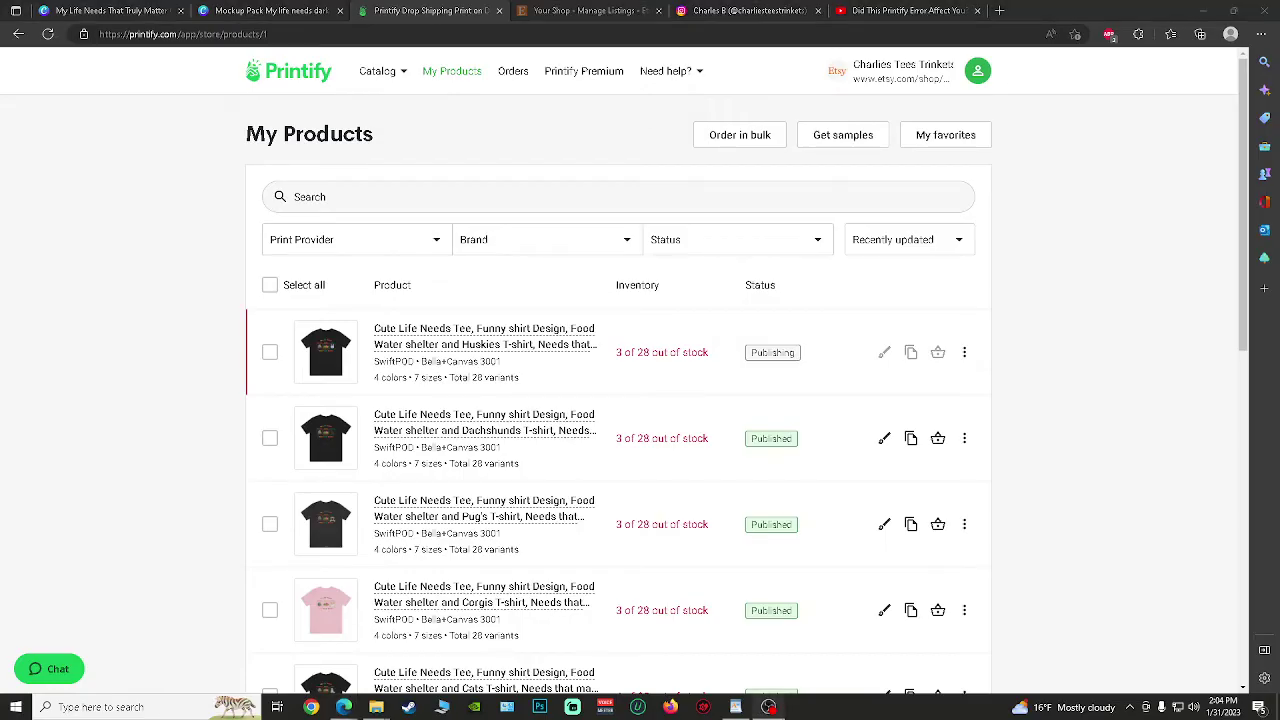
pyautogui.click(585, 10)
pyautogui.click(48, 35)
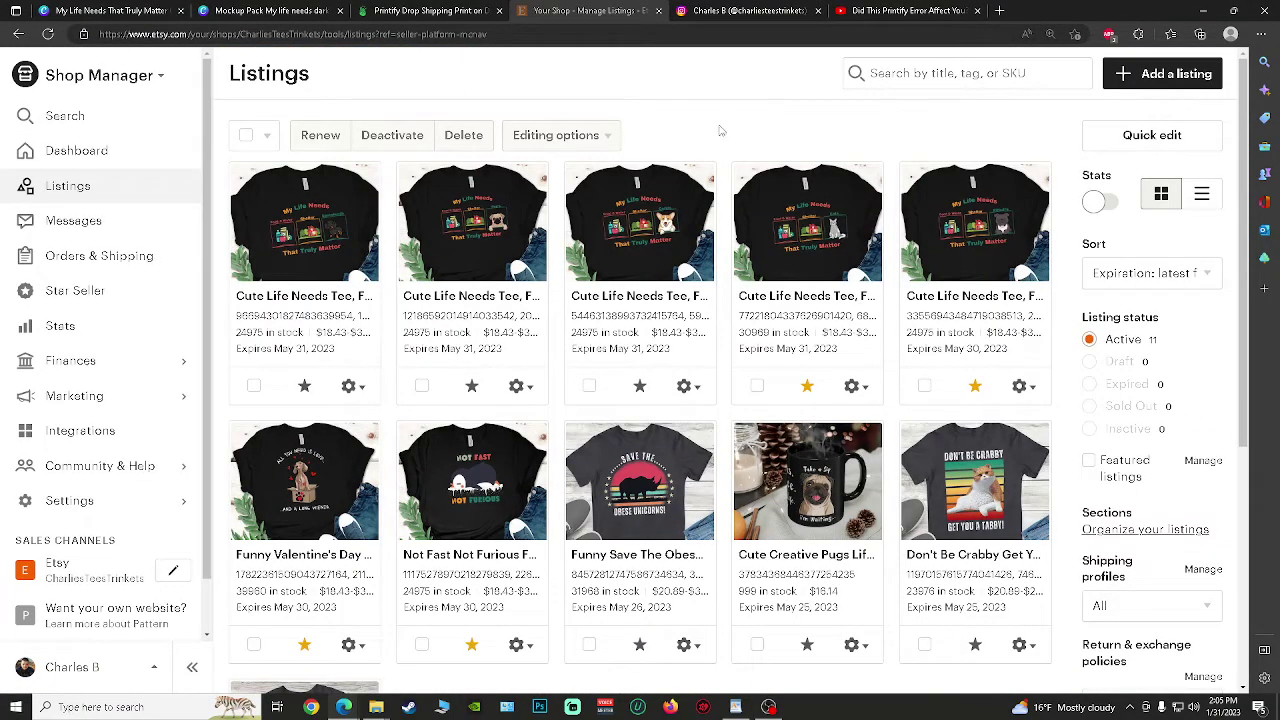
pyautogui.click(470, 10)
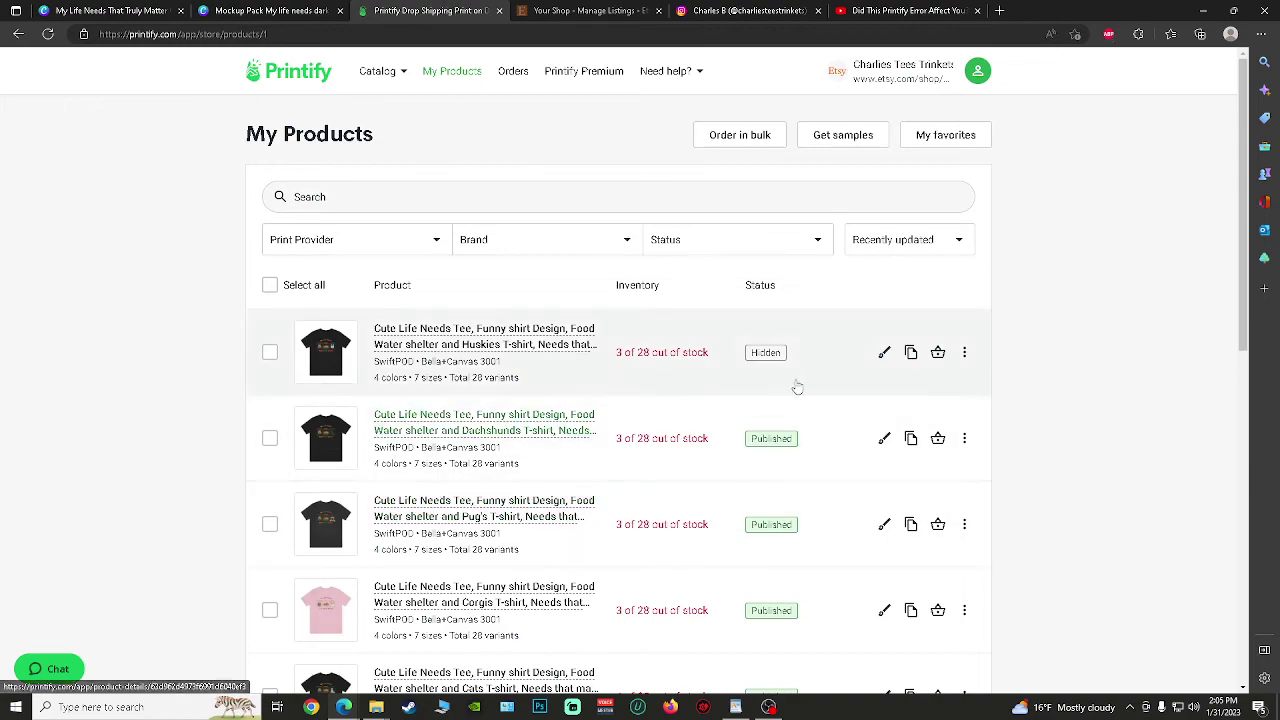
pyautogui.click(590, 10)
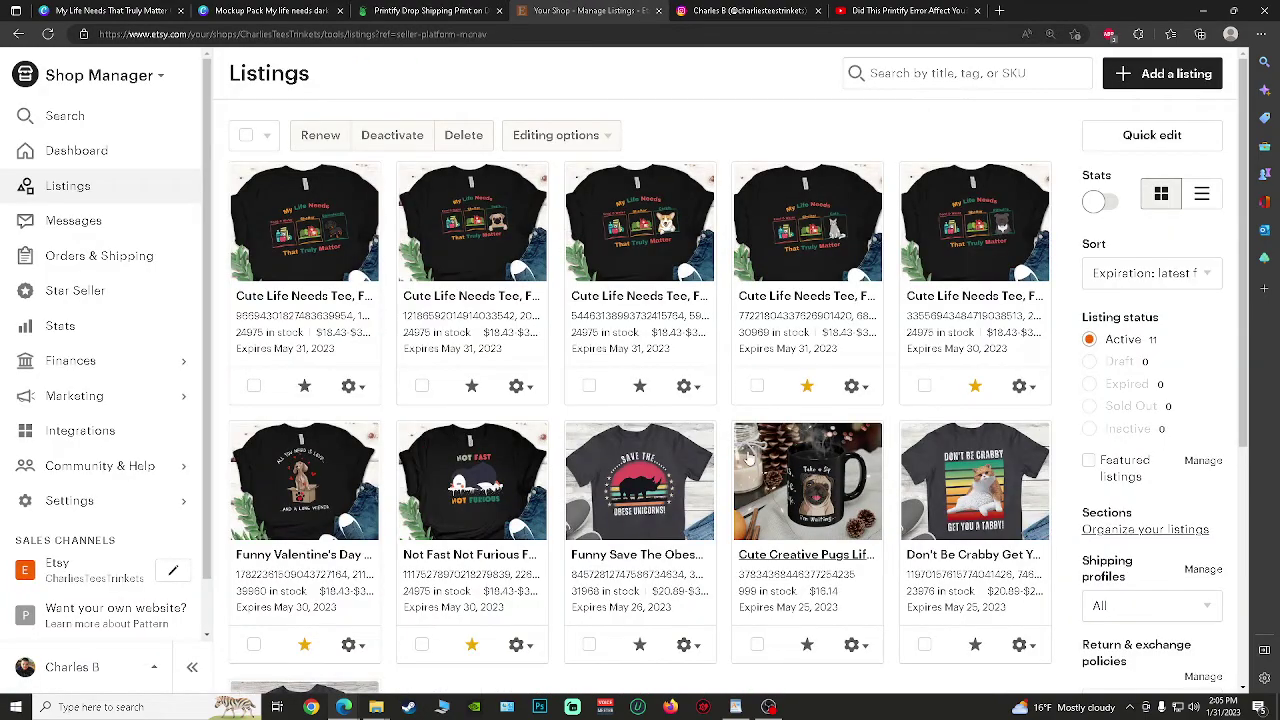
# Refresh Etsy Listings again and filter by Draft to show the Cute Life Needs Tee
pyautogui.scroll(-5, 747, 432)
pyautogui.scroll(5, 747, 432)
pyautogui.press('F5')
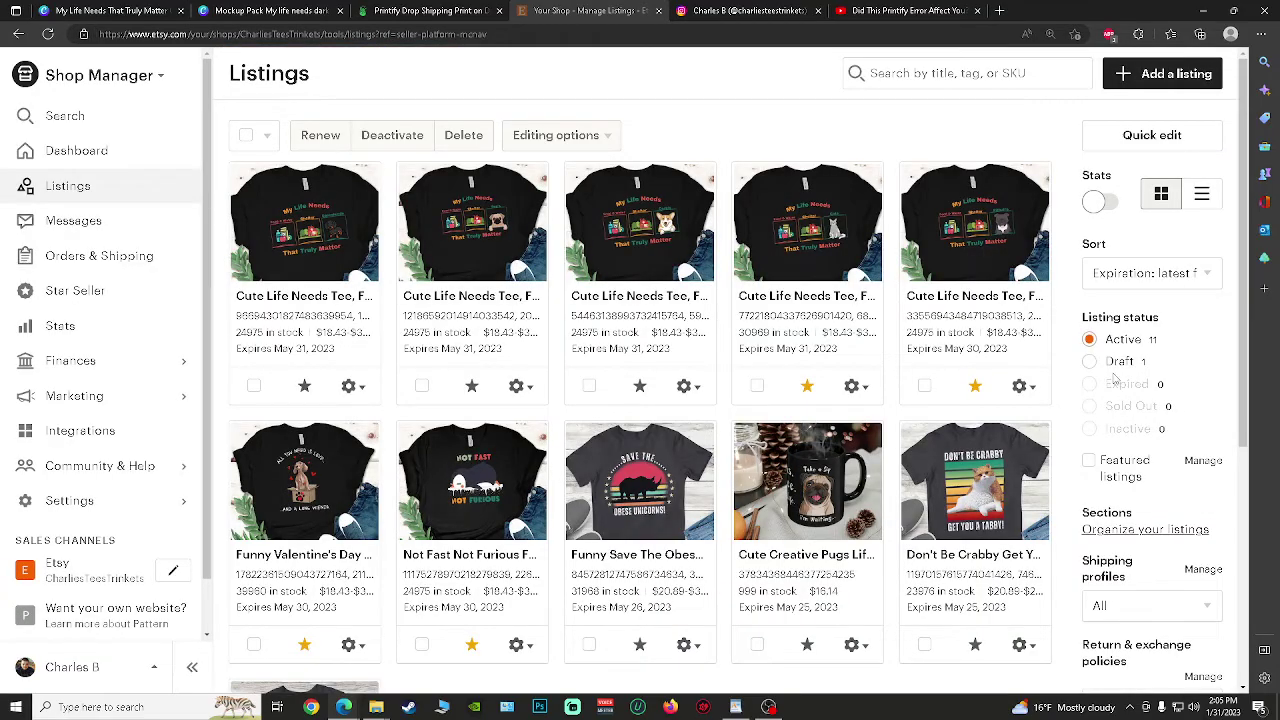
pyautogui.click(1126, 362)
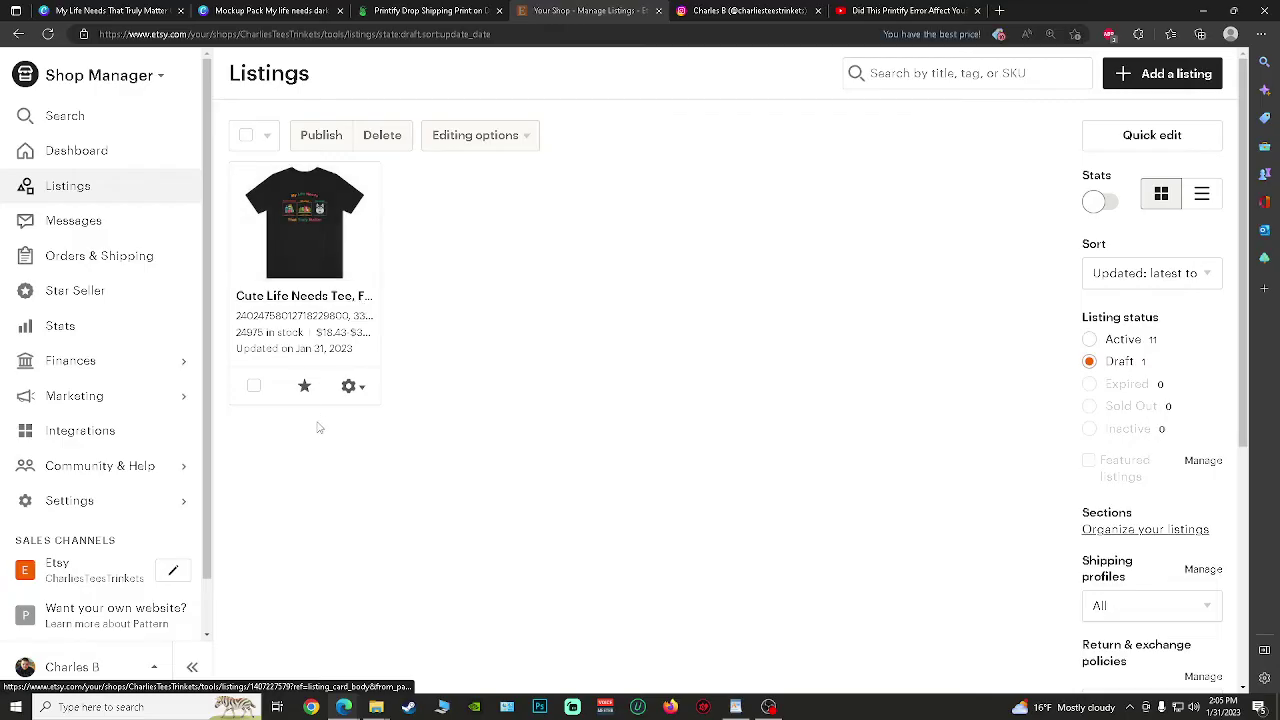
# Open the draft Cute Life Needs Tee listing and apply the No returns or exchanges policy
pyautogui.click(352, 386)
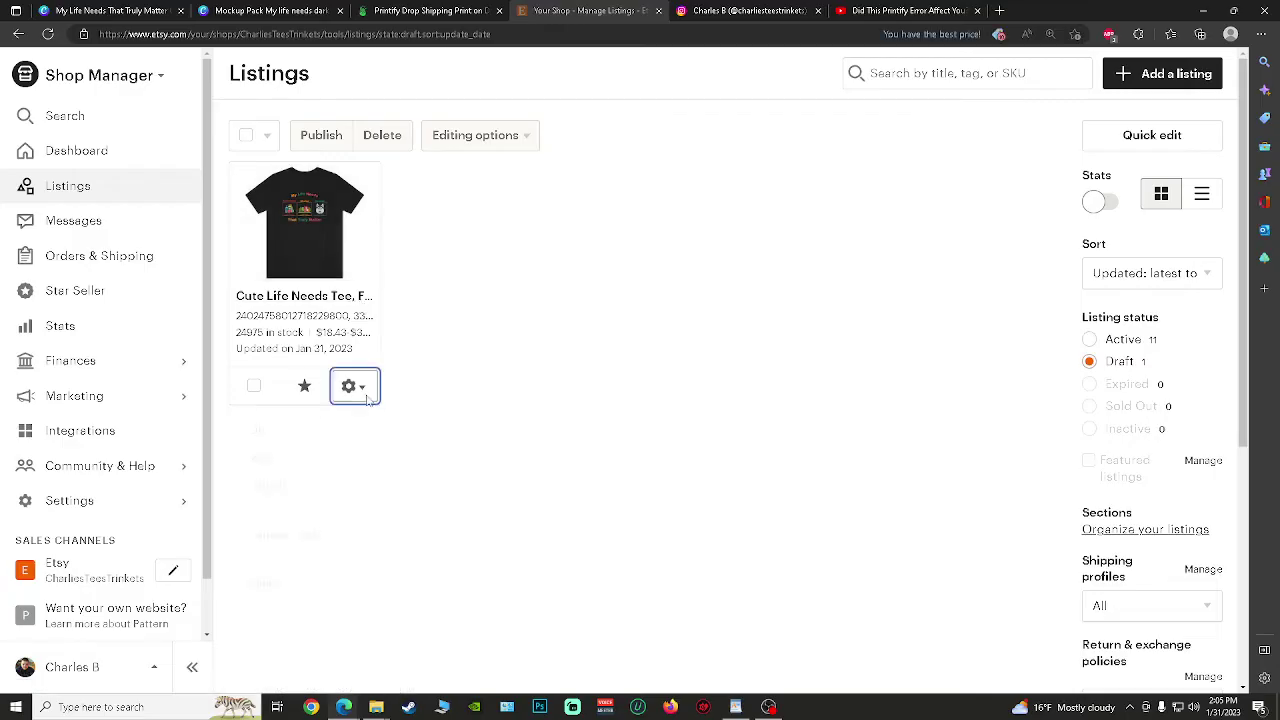
pyautogui.click(531, 431)
pyautogui.click(303, 296)
pyautogui.scroll(-20, 865, 438)
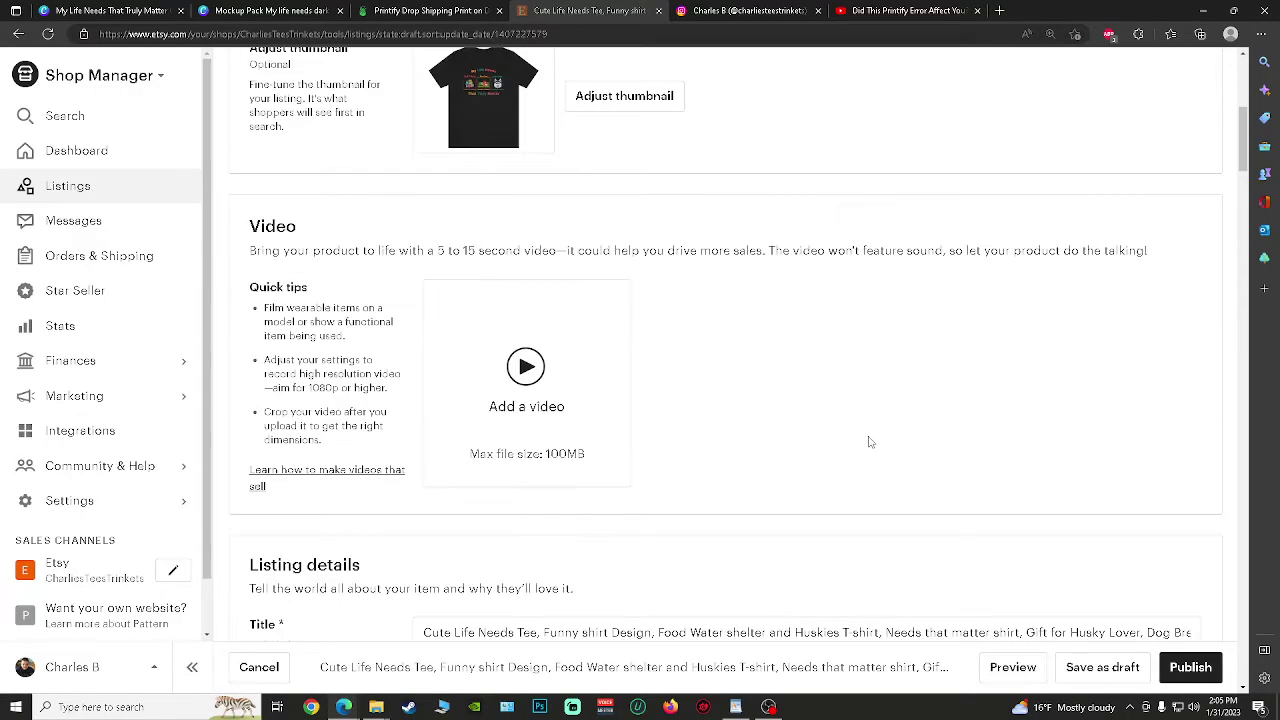
pyautogui.scroll(-10, 866, 417)
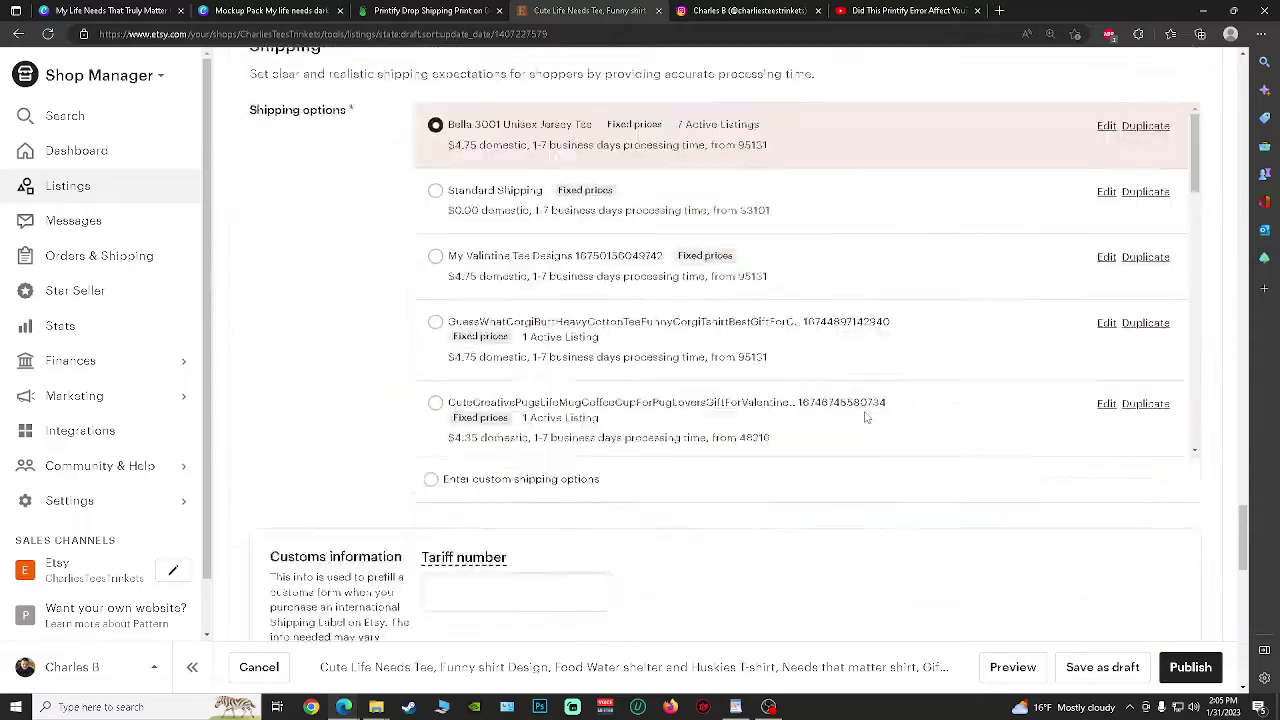
pyautogui.scroll(6, 868, 416)
pyautogui.scroll(-10, 870, 415)
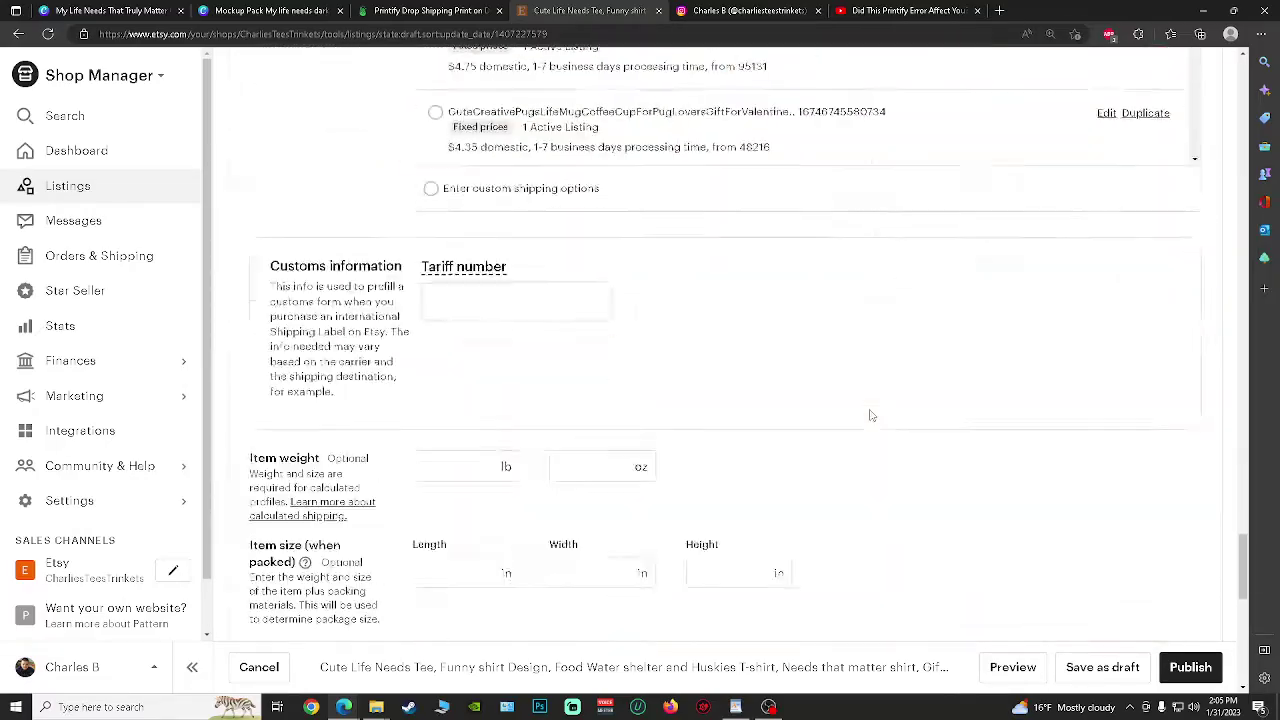
pyautogui.scroll(4, 871, 414)
pyautogui.click(1126, 489)
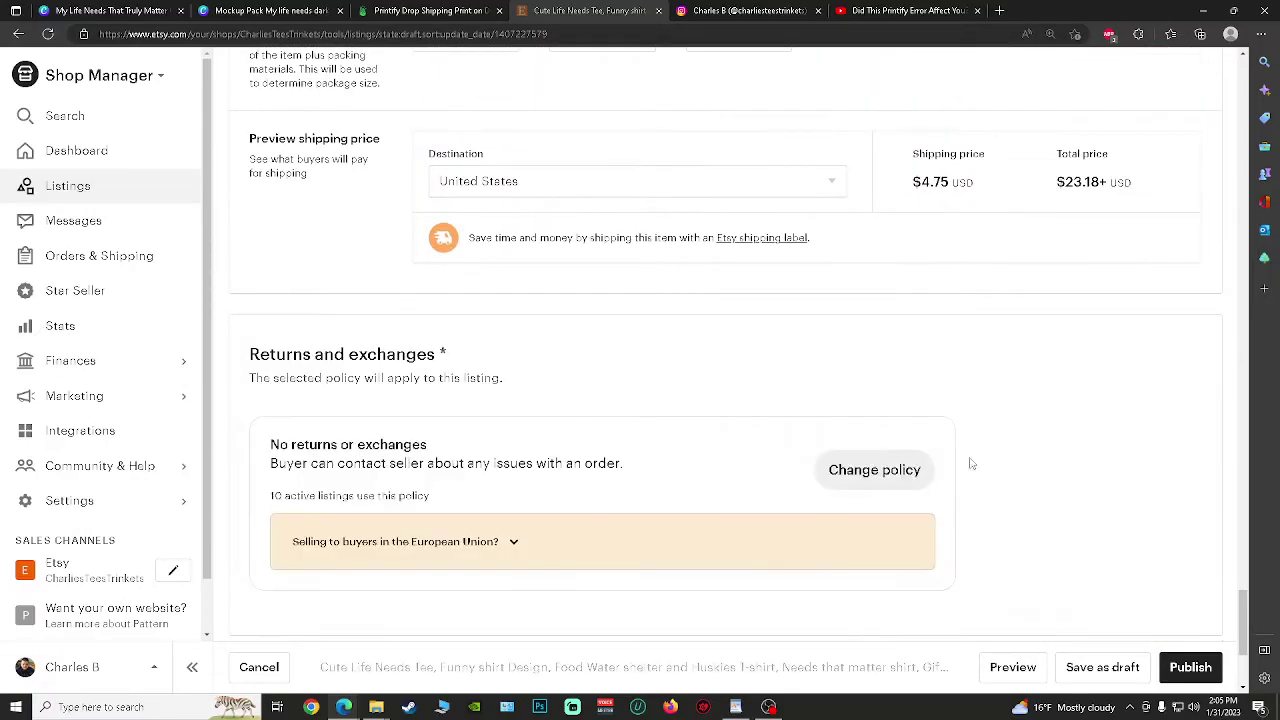
# Publish the listing and accept the $0.20 new-listing fee
pyautogui.scroll(5, 654, 394)
pyautogui.scroll(5, 766, 377)
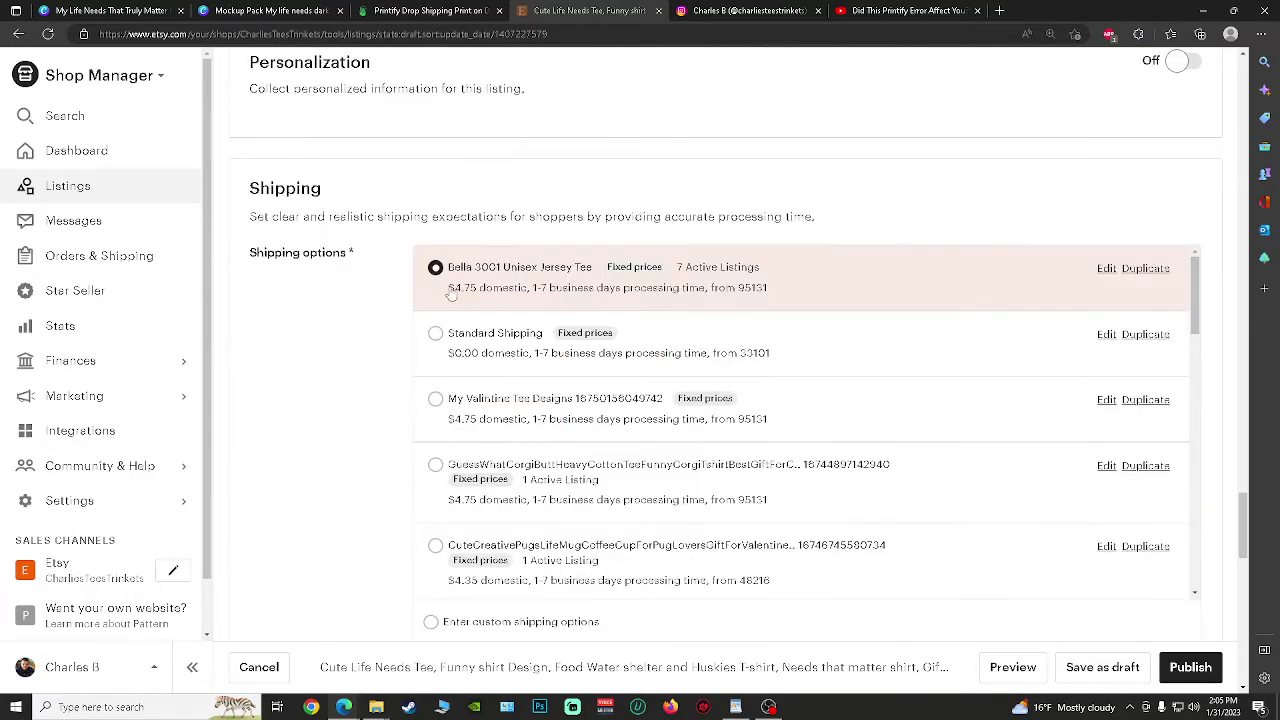
pyautogui.scroll(10, 335, 430)
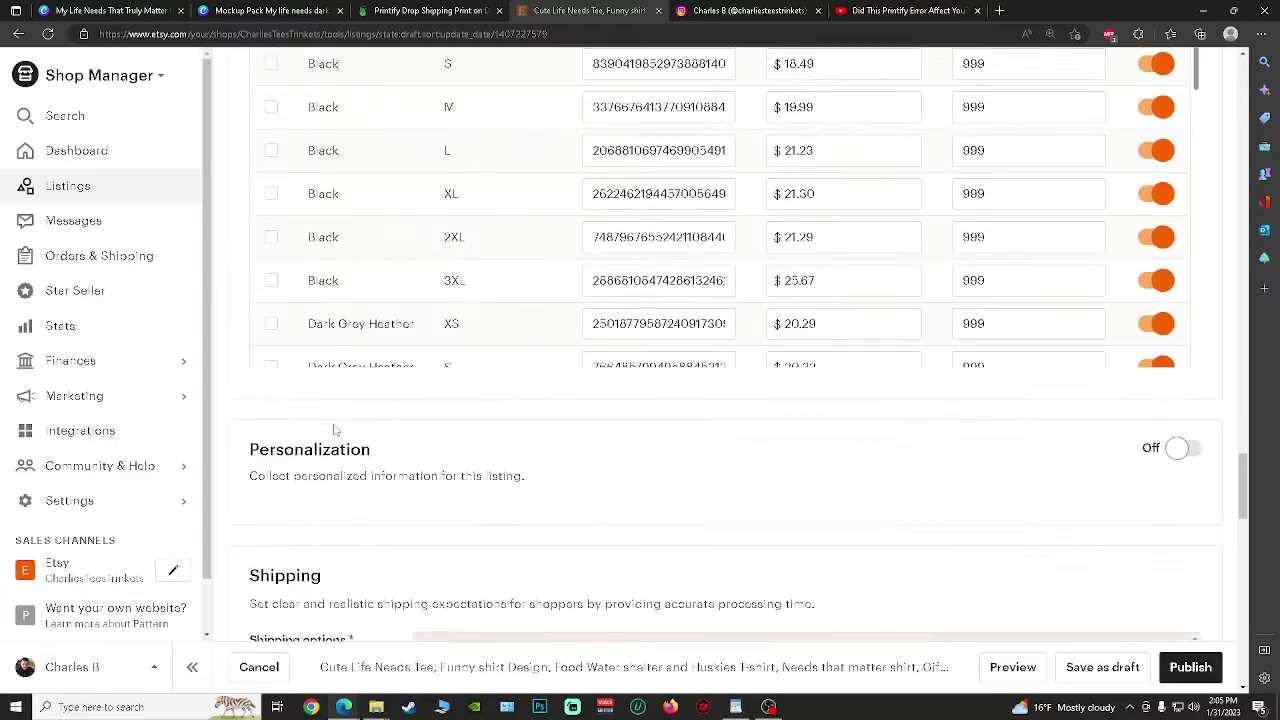
pyautogui.scroll(15, 335, 430)
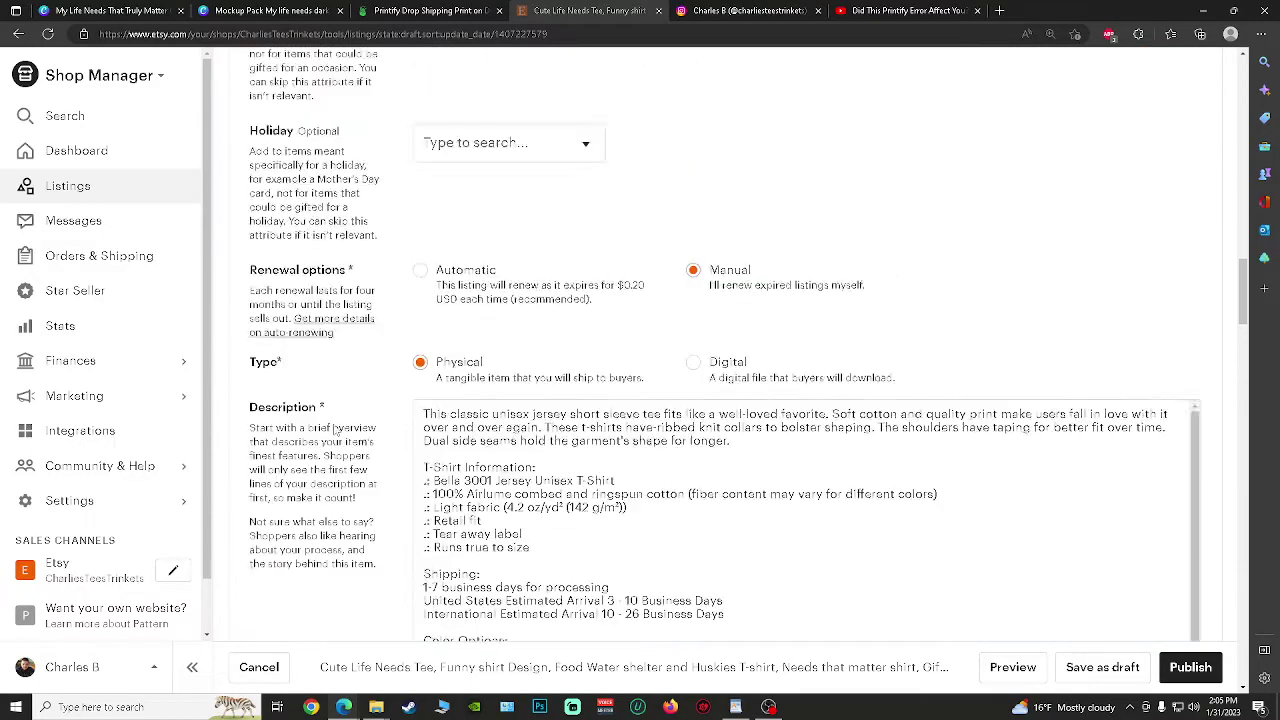
pyautogui.scroll(3, 335, 430)
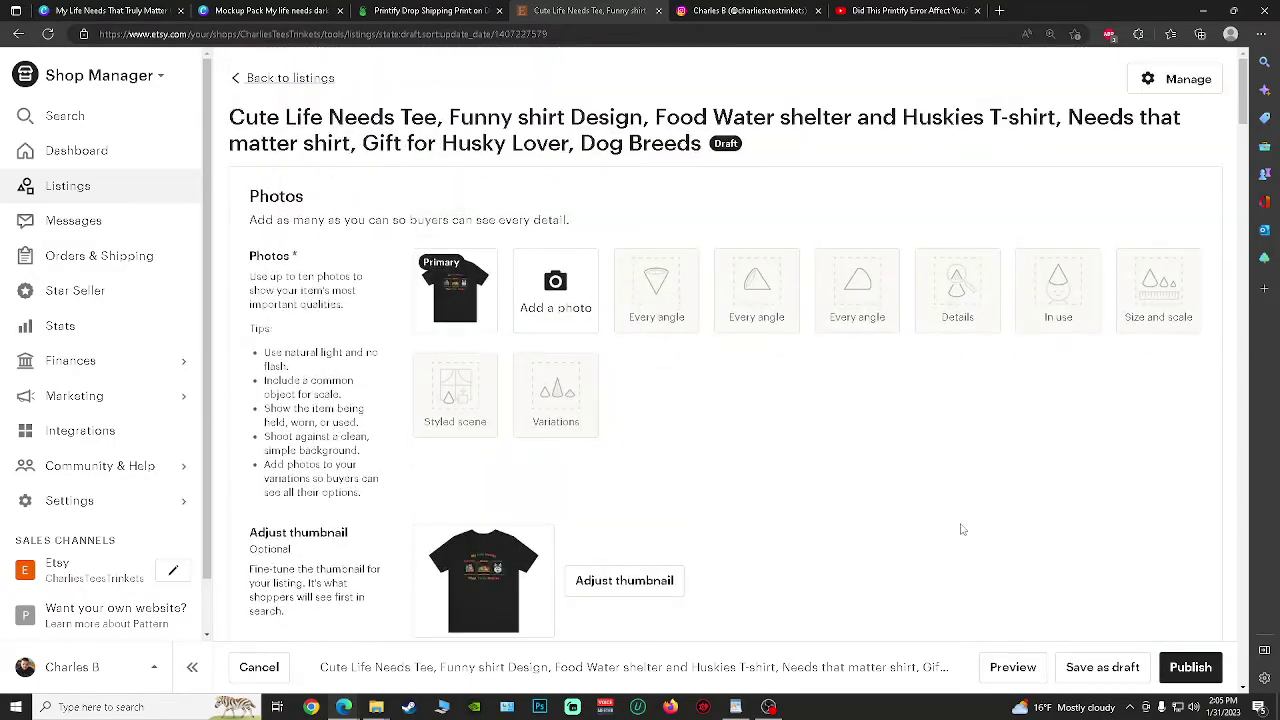
pyautogui.scroll(-20, 962, 530)
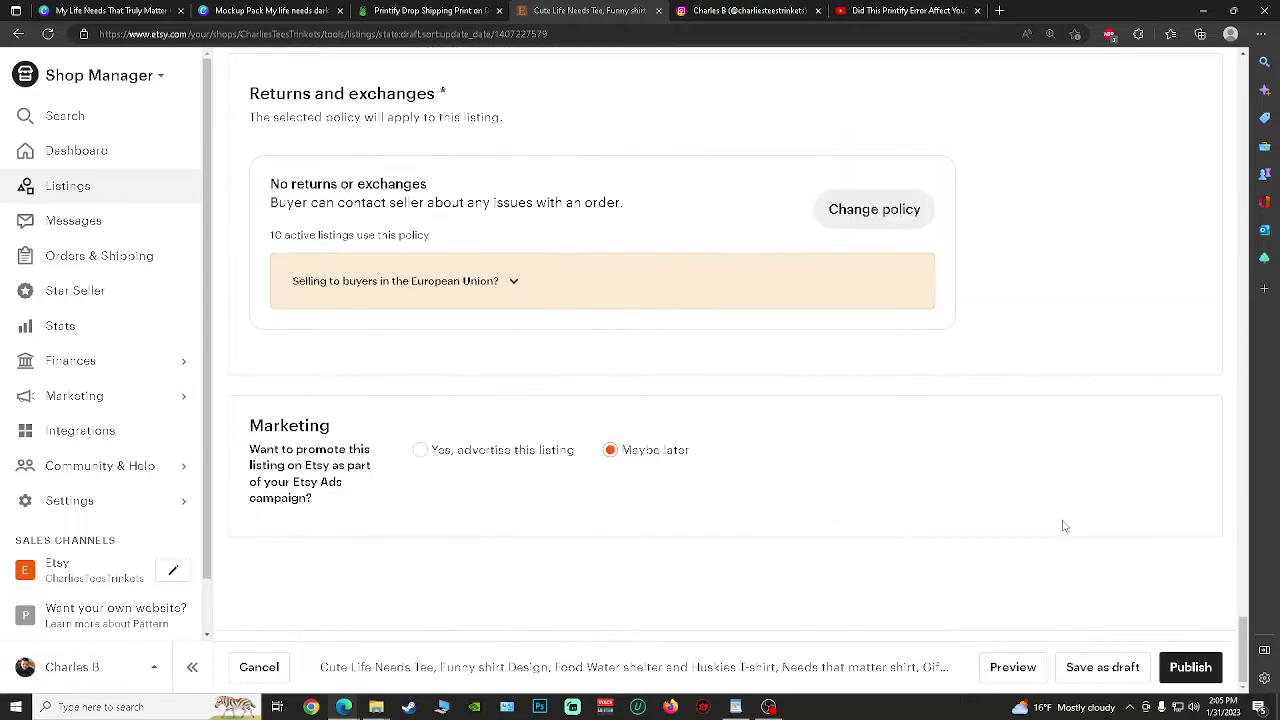
pyautogui.click(1189, 670)
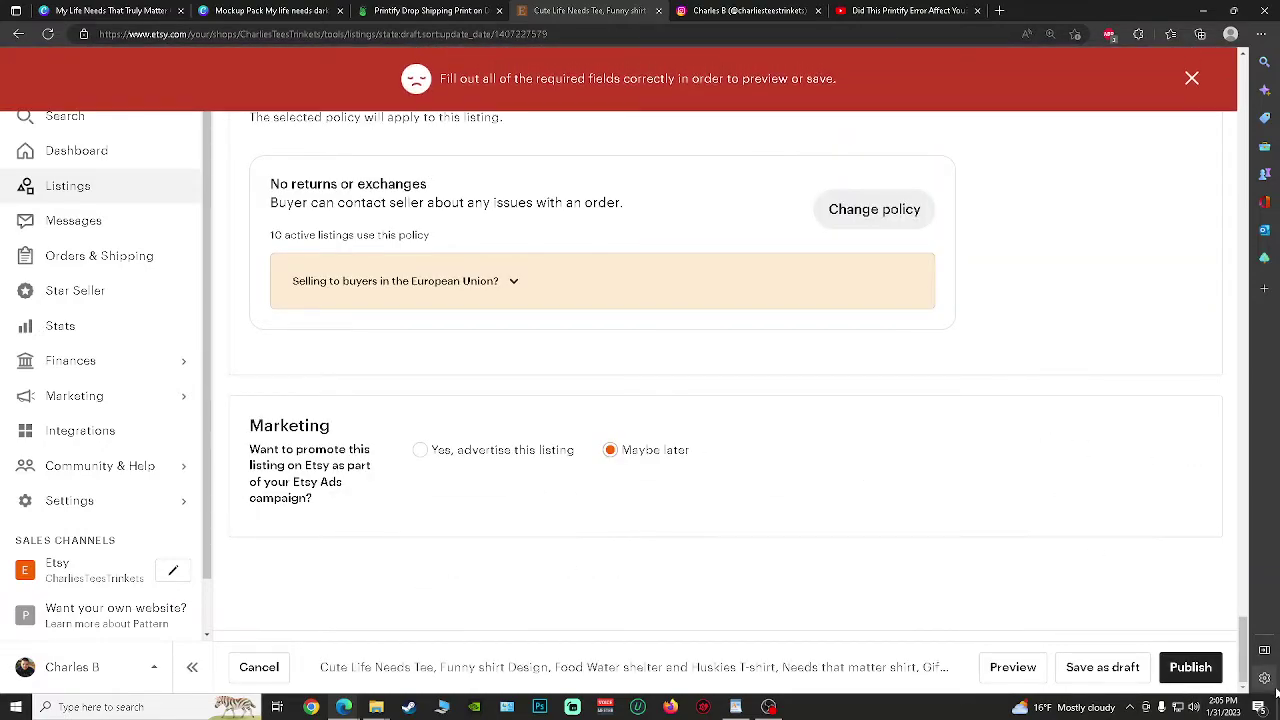
pyautogui.click(1190, 667)
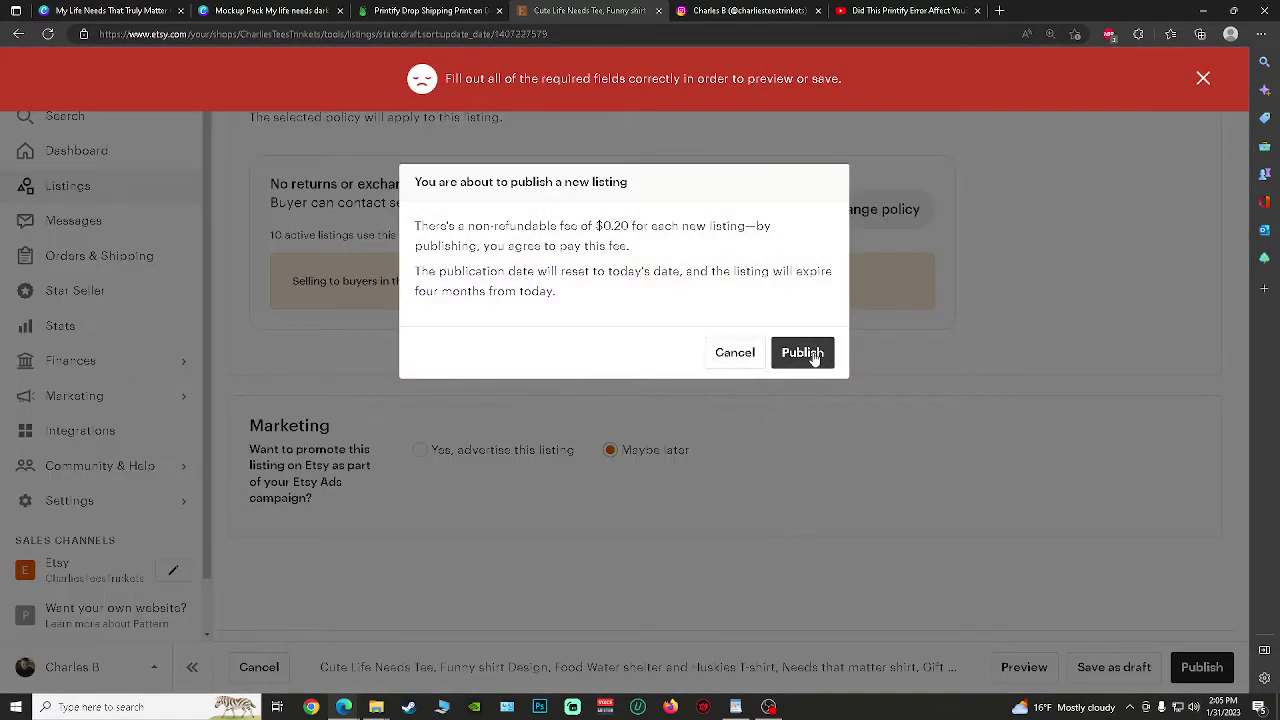
pyautogui.click(813, 356)
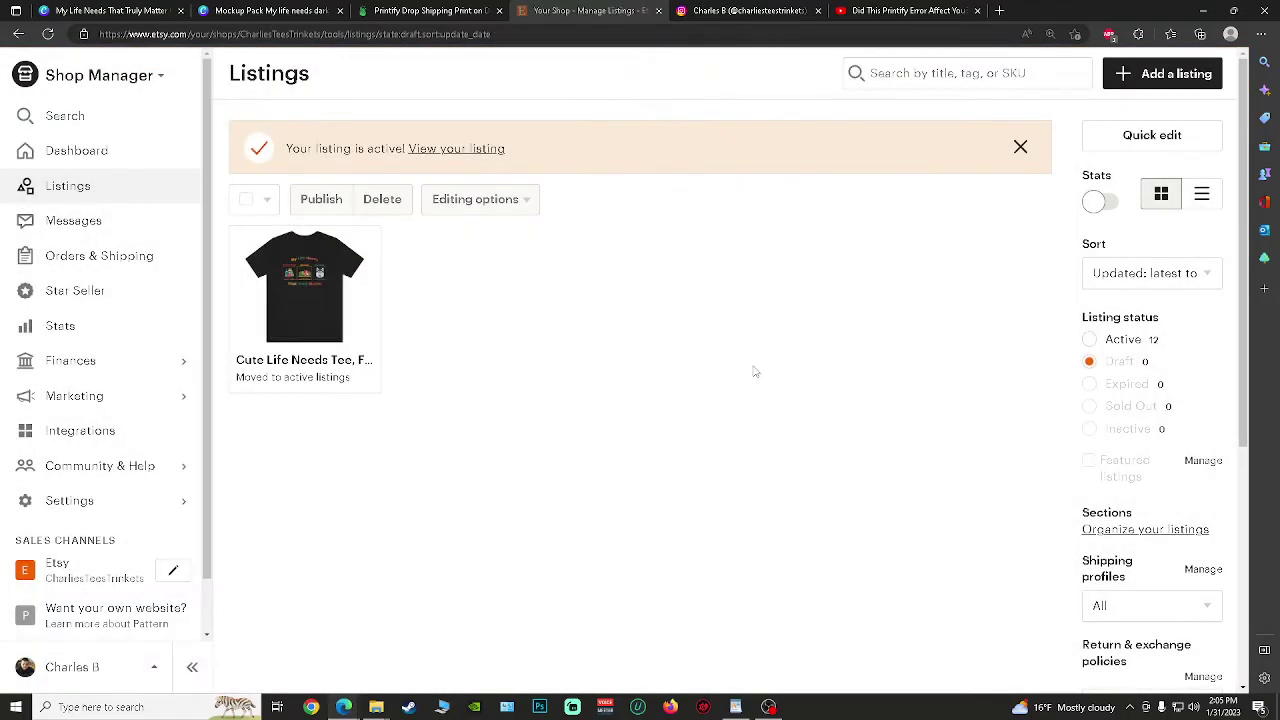
# Return to Listings, reload to confirm 12 active listings, and switch to Printify's products
pyautogui.click(73, 187)
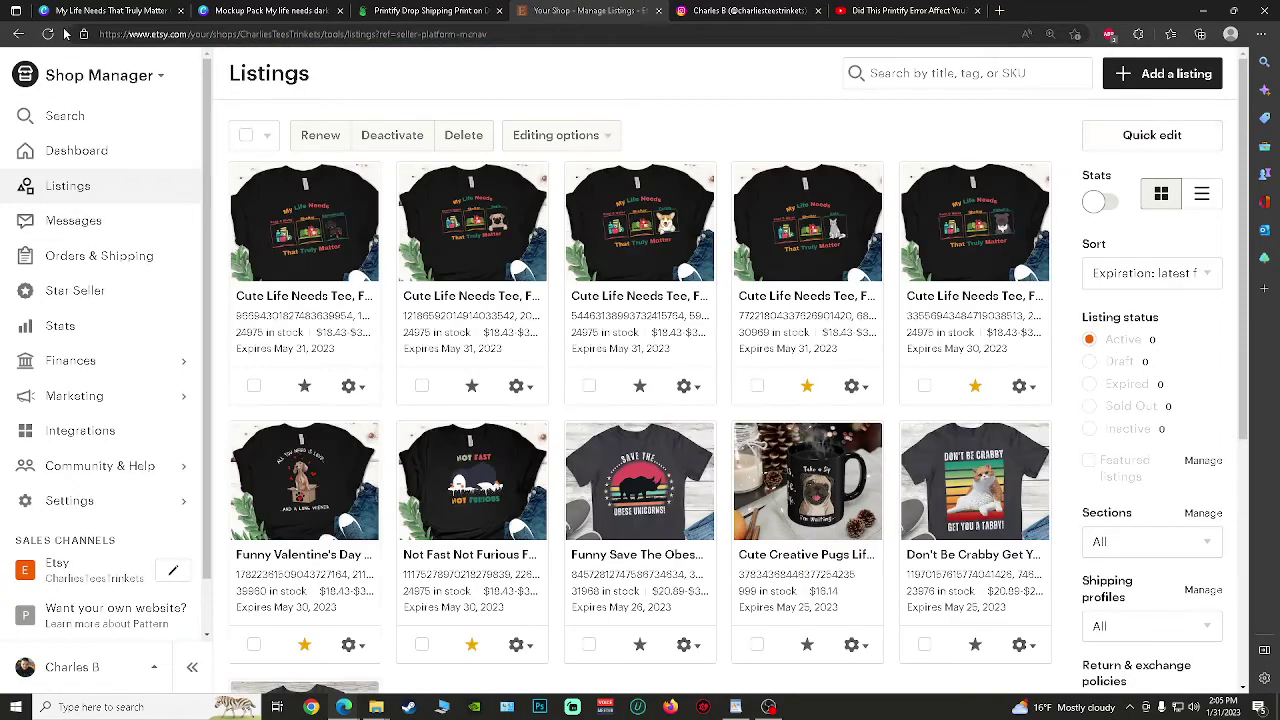
pyautogui.click(49, 36)
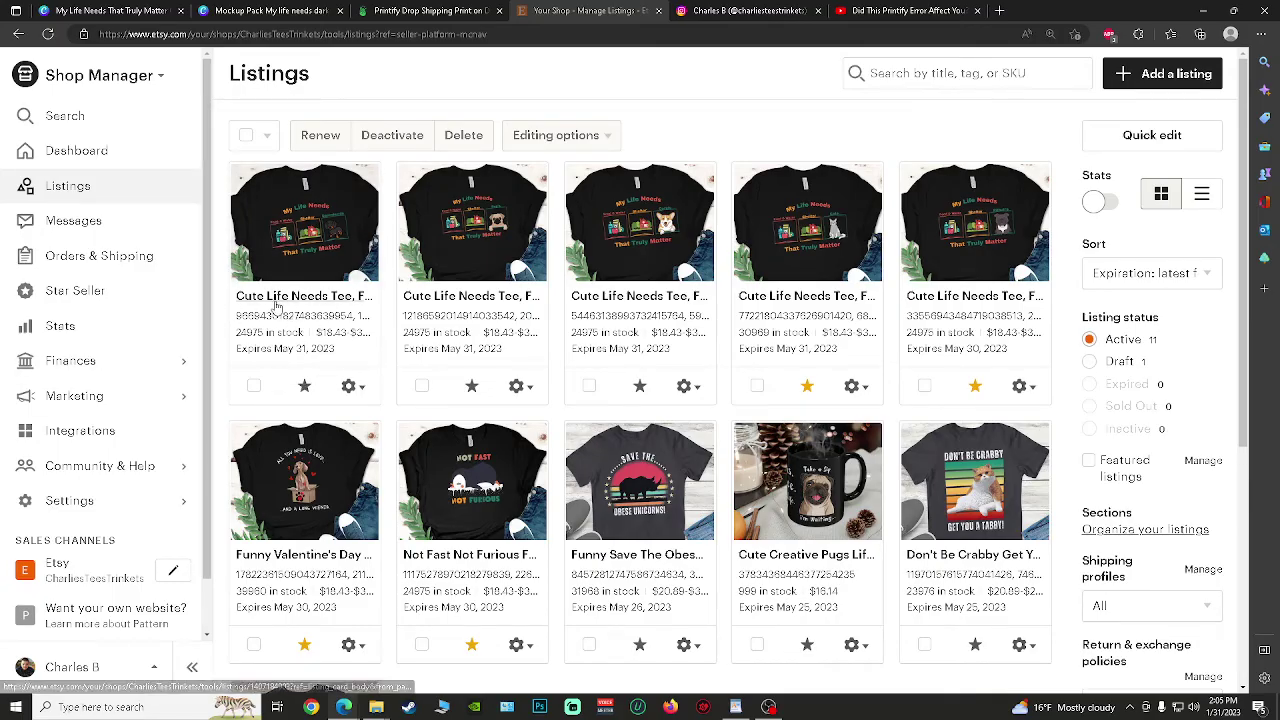
pyautogui.click(55, 36)
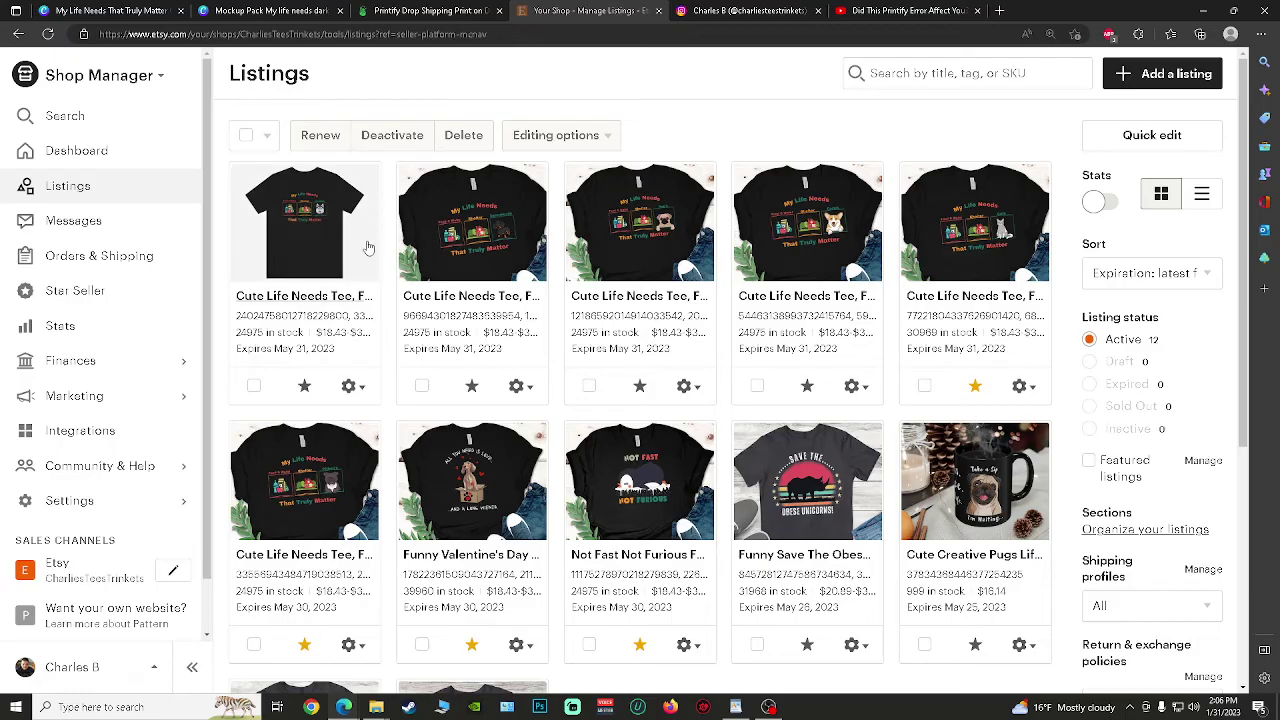
pyautogui.click(451, 11)
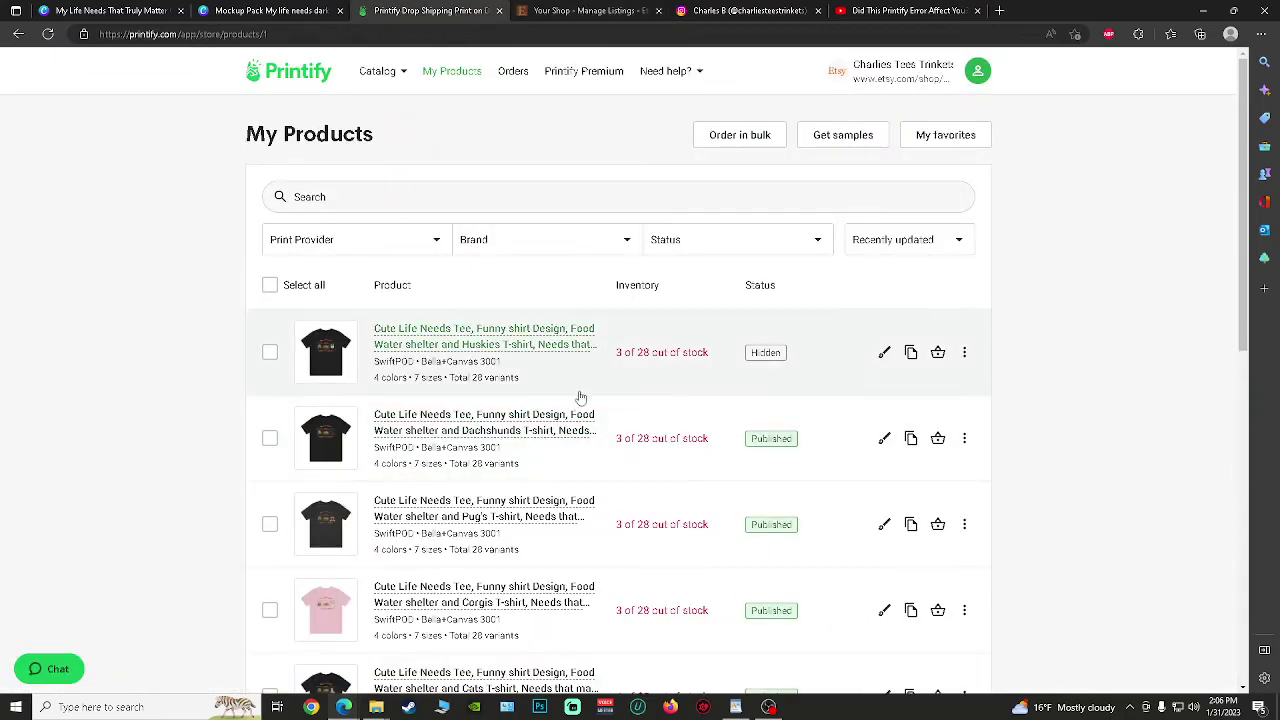
# Open the hidden Huskies tee and sync title, description, mockups, variants and shipping profile with Etsy
pyautogui.click(964, 352)
pyautogui.click(472, 344)
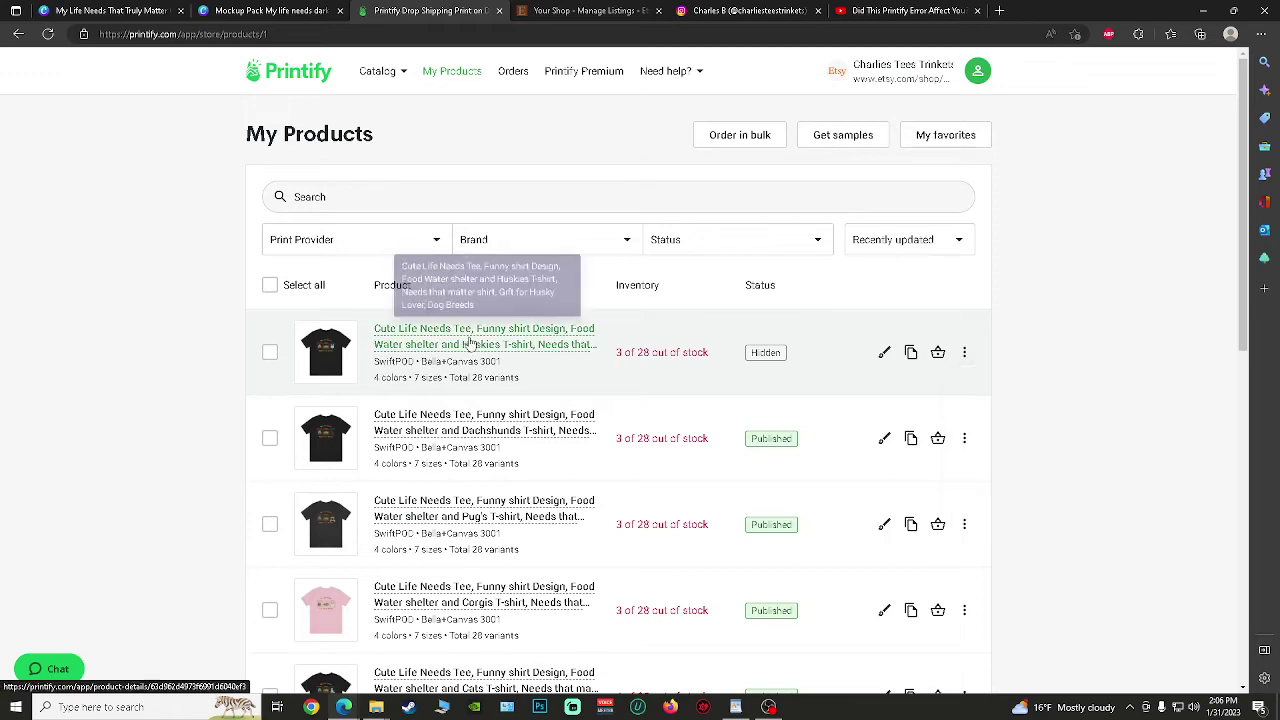
pyautogui.click(500, 340)
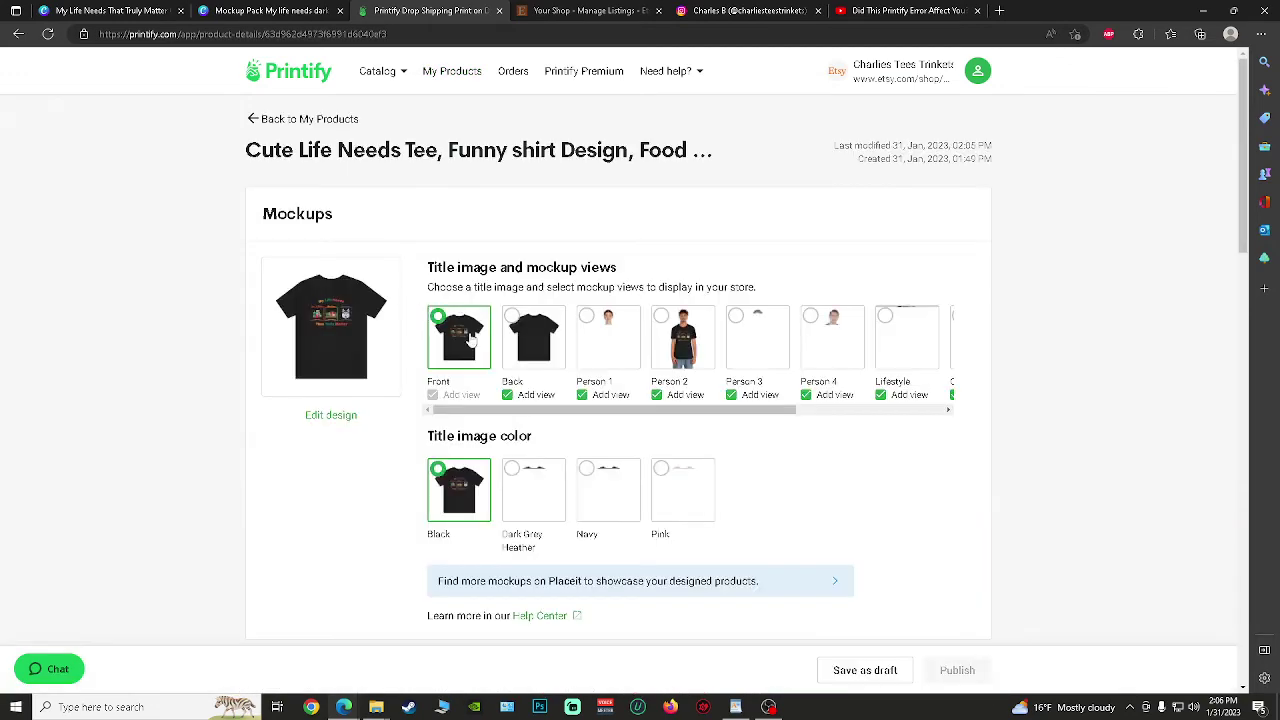
pyautogui.scroll(-4, 372, 375)
pyautogui.scroll(-12, 372, 375)
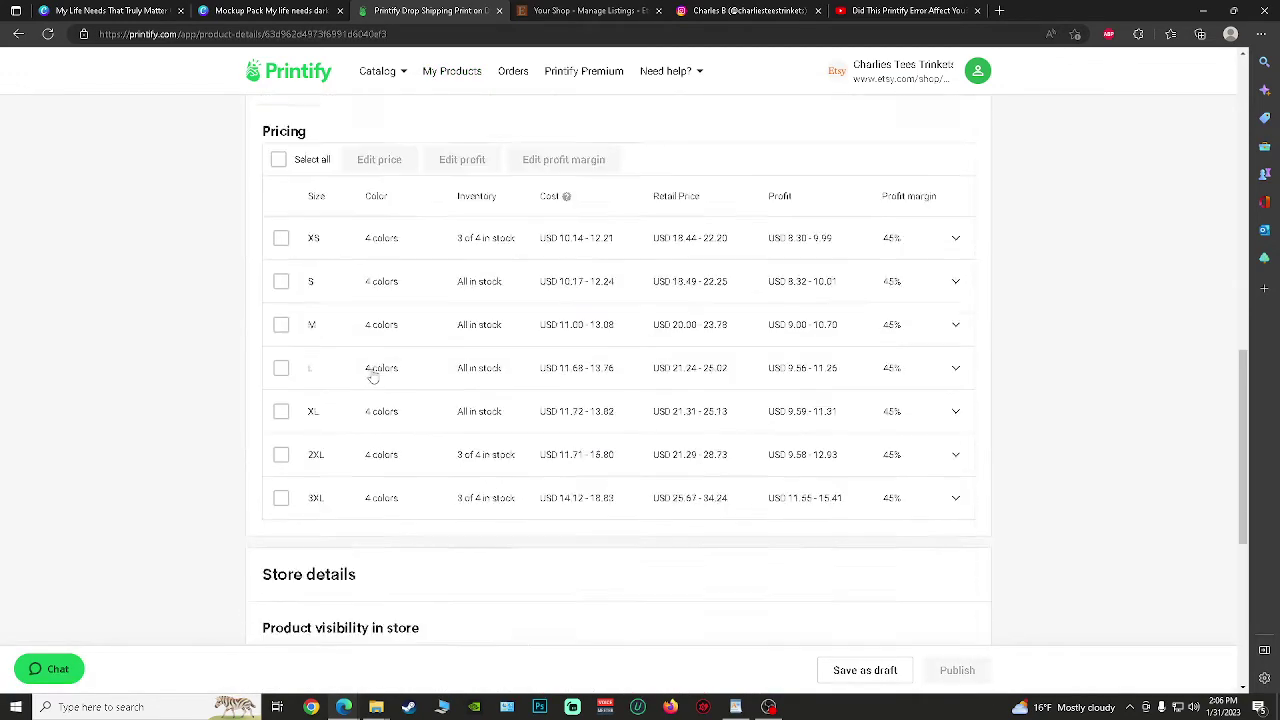
pyautogui.click(270, 393)
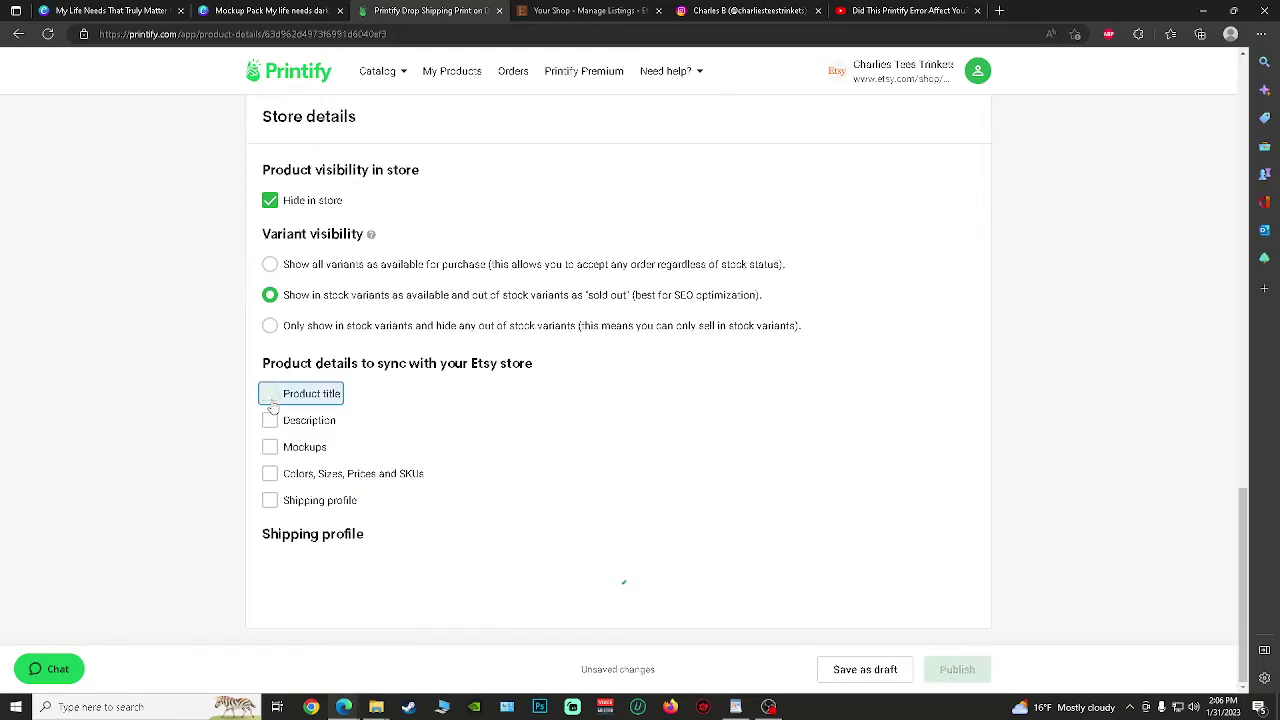
pyautogui.click(270, 420)
pyautogui.click(270, 447)
pyautogui.click(270, 473)
pyautogui.click(270, 500)
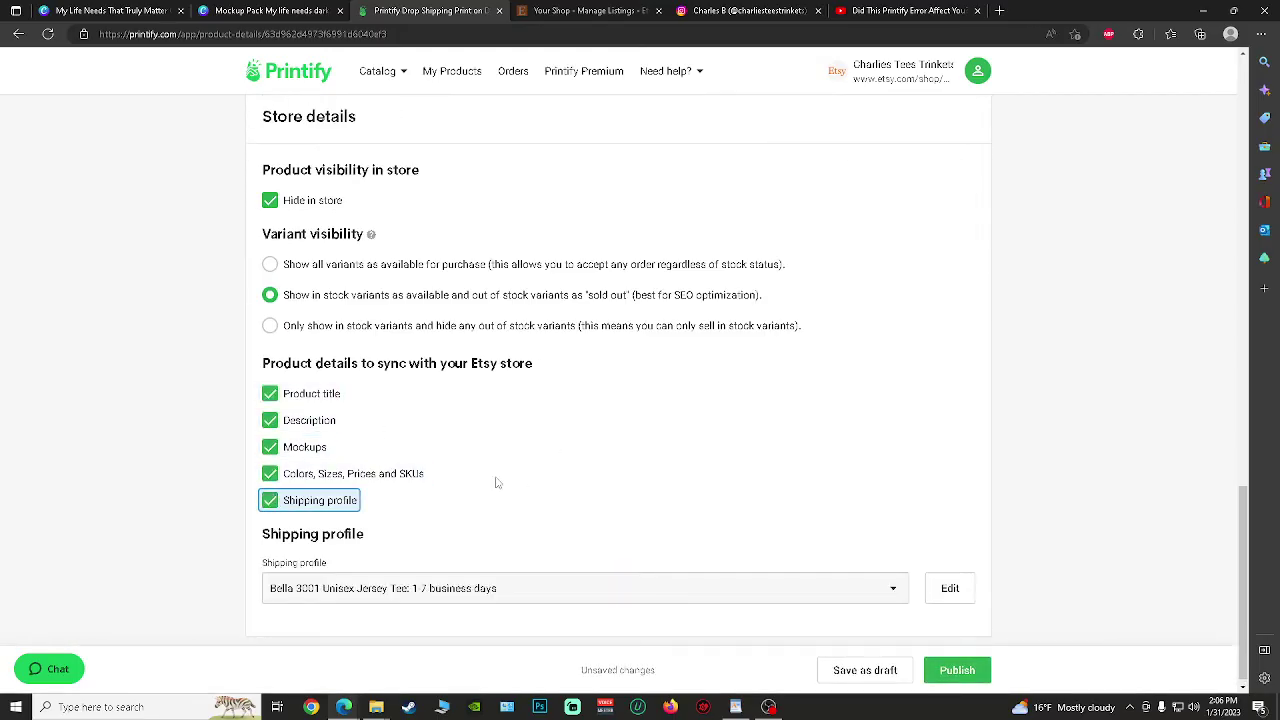
# Untick Hide in store, then publish and confirm the changes
pyautogui.scroll(-1, 497, 483)
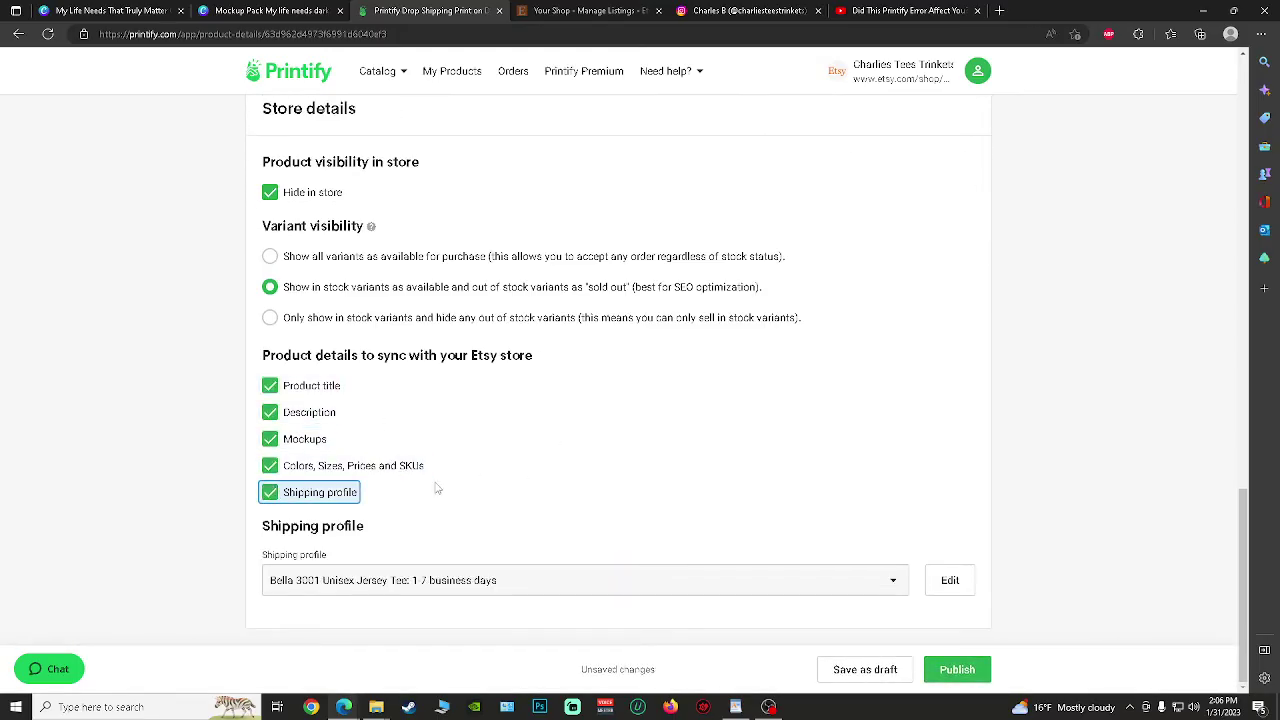
pyautogui.click(270, 193)
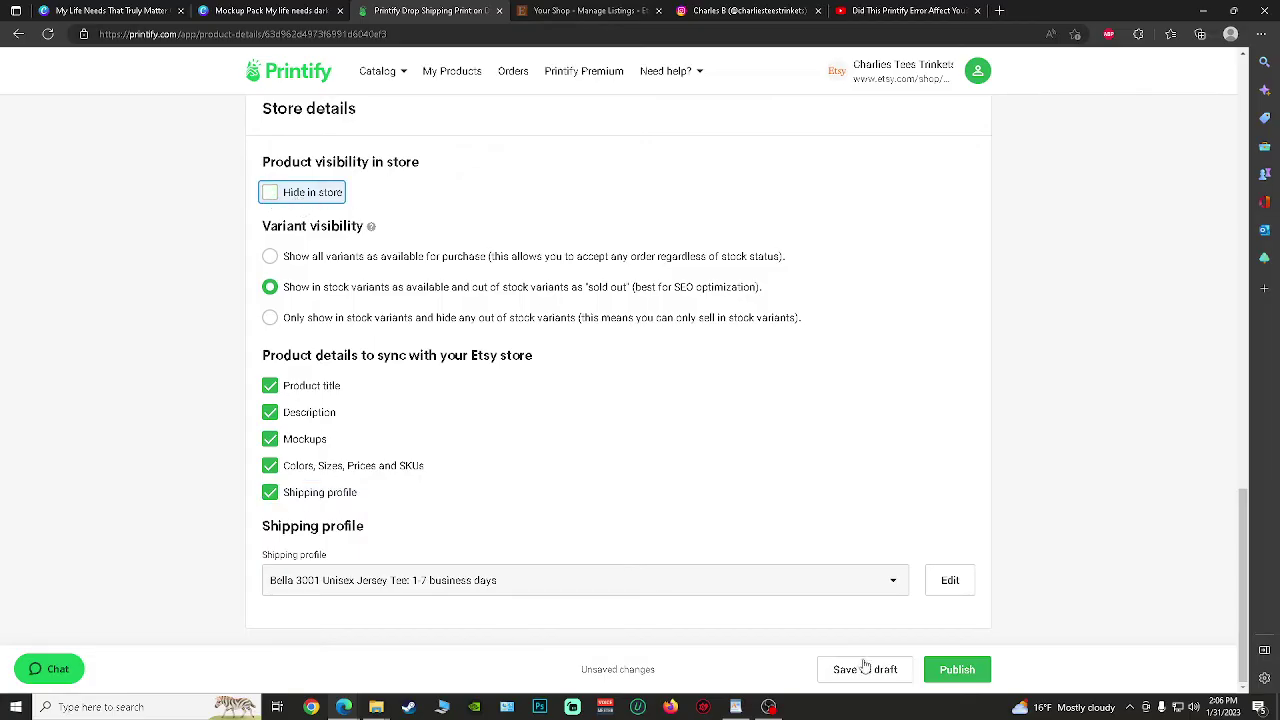
pyautogui.click(957, 671)
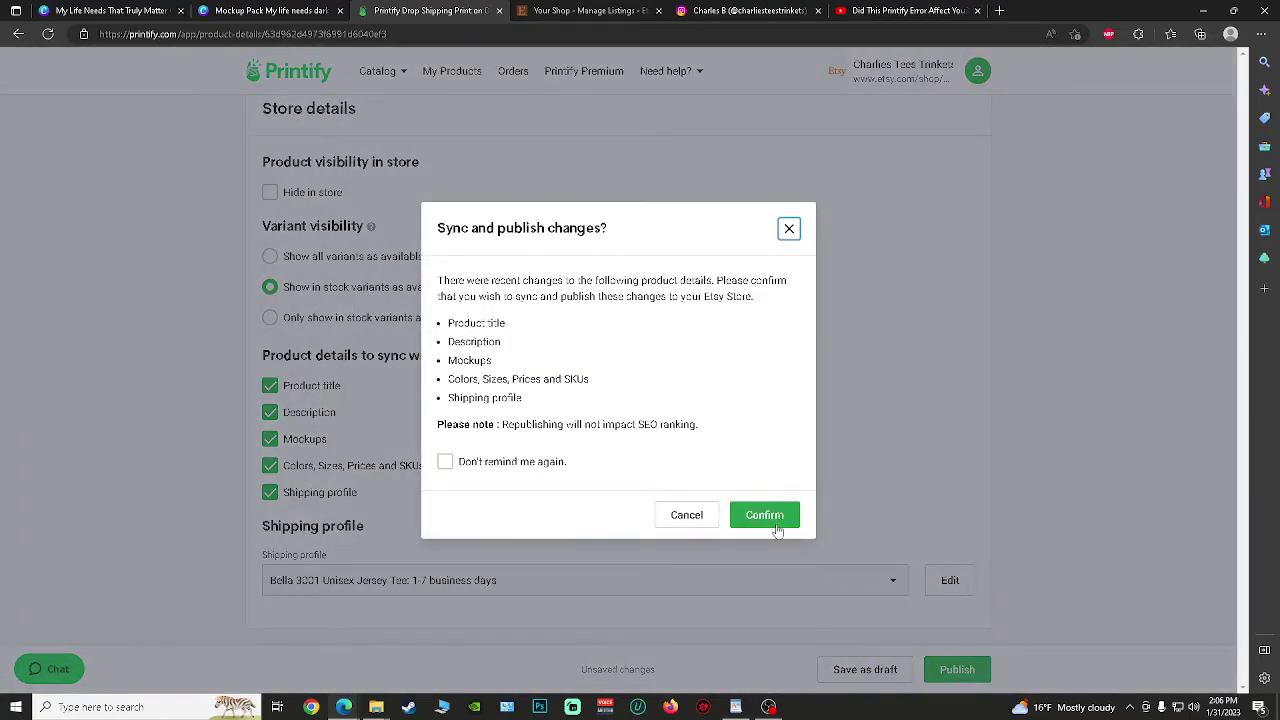
pyautogui.click(765, 516)
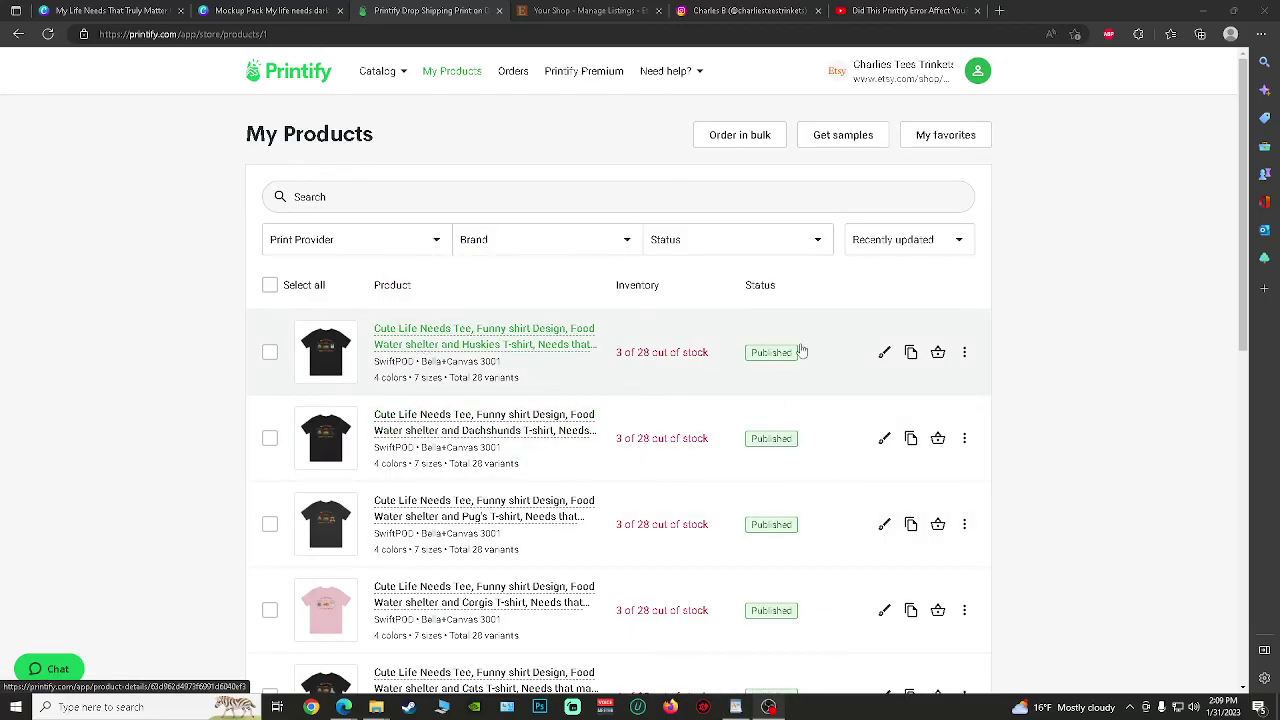
# Check that the Huskies tee reads Published, opening and closing its actions menu
pyautogui.click(964, 356)
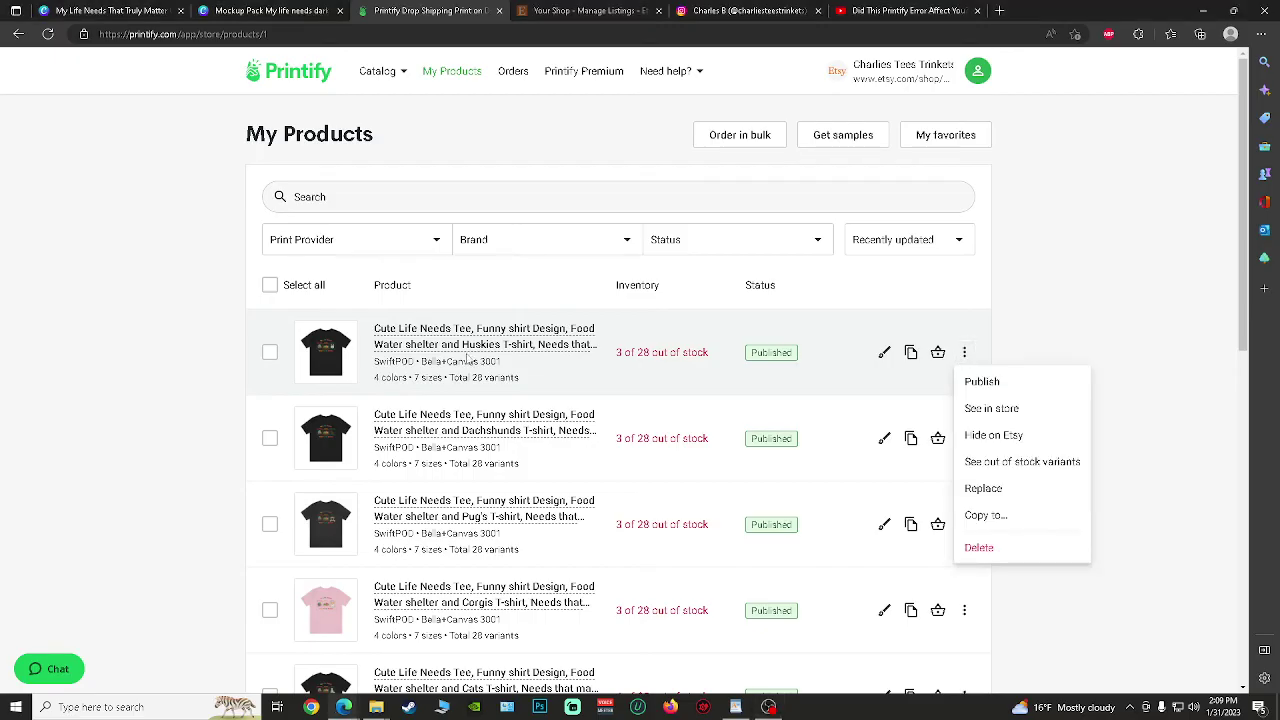
pyautogui.click(178, 353)
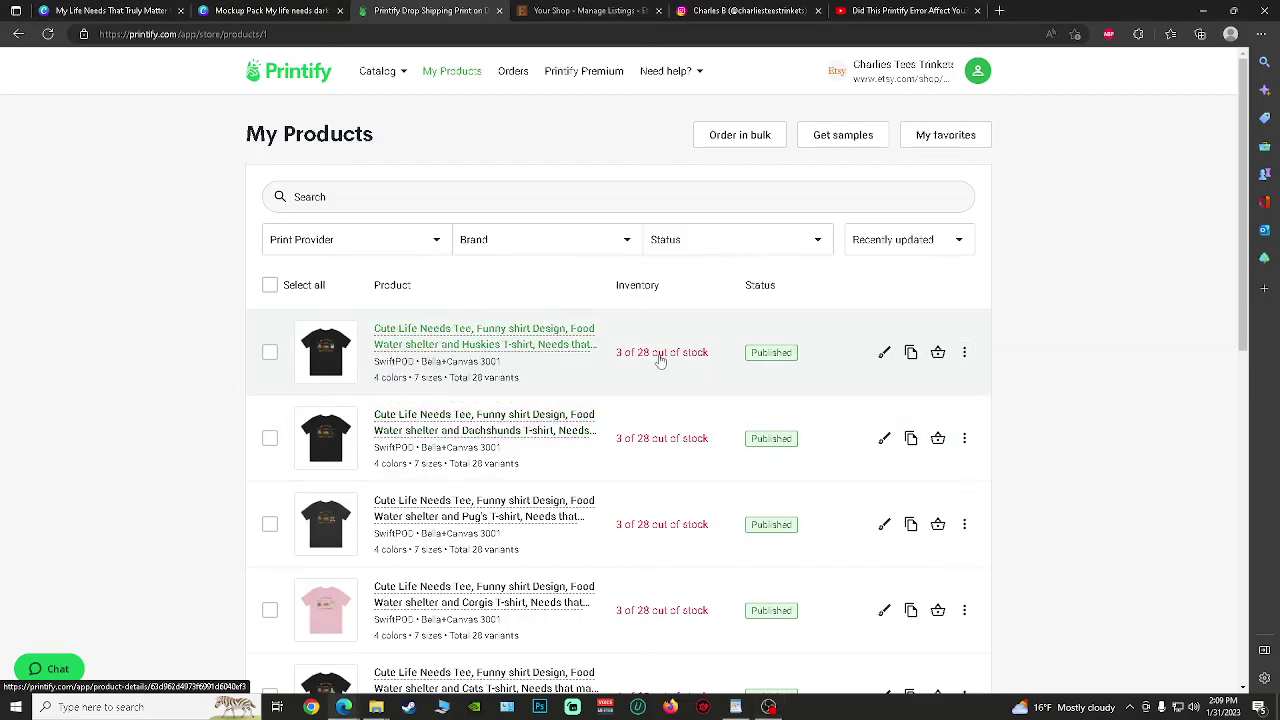